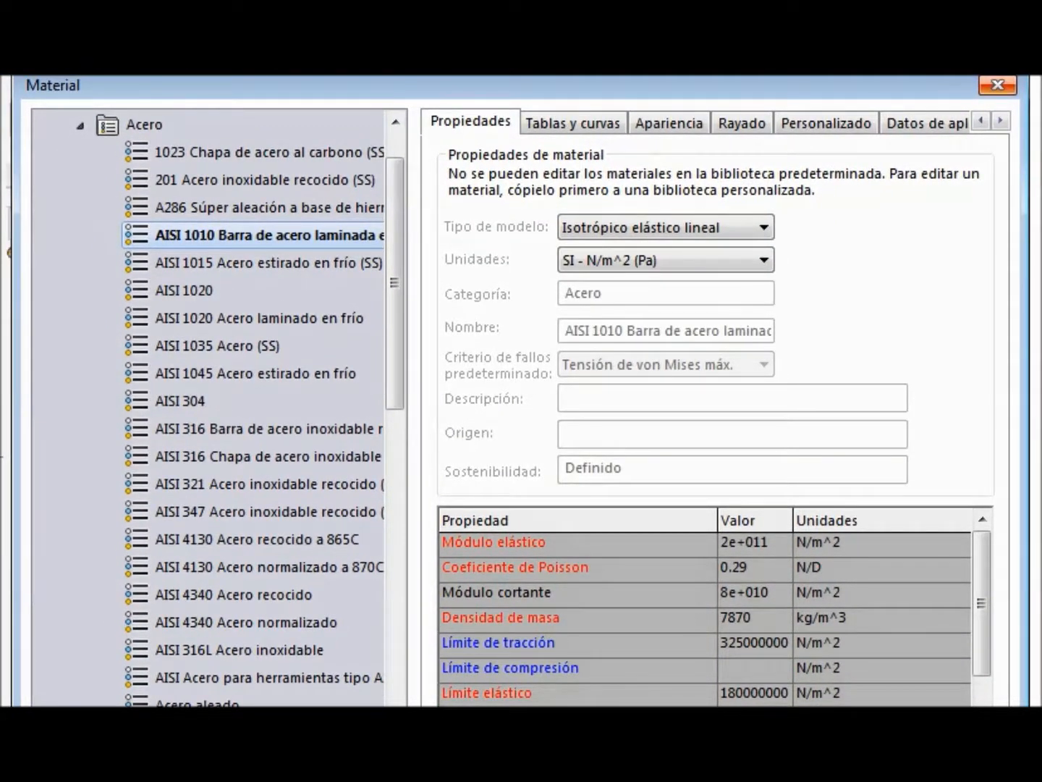
# - Close the material dialog and expand the Conexiones folder of the Ensayo Original study
pyautogui.click(998, 85)
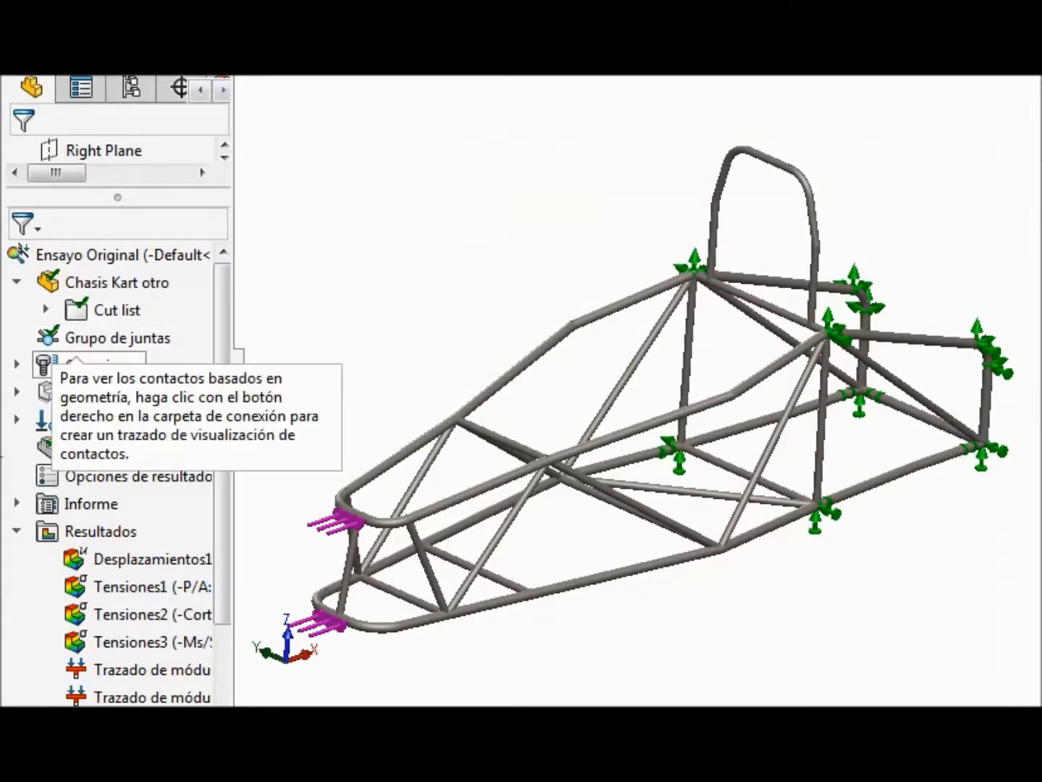
pyautogui.click(67, 367)
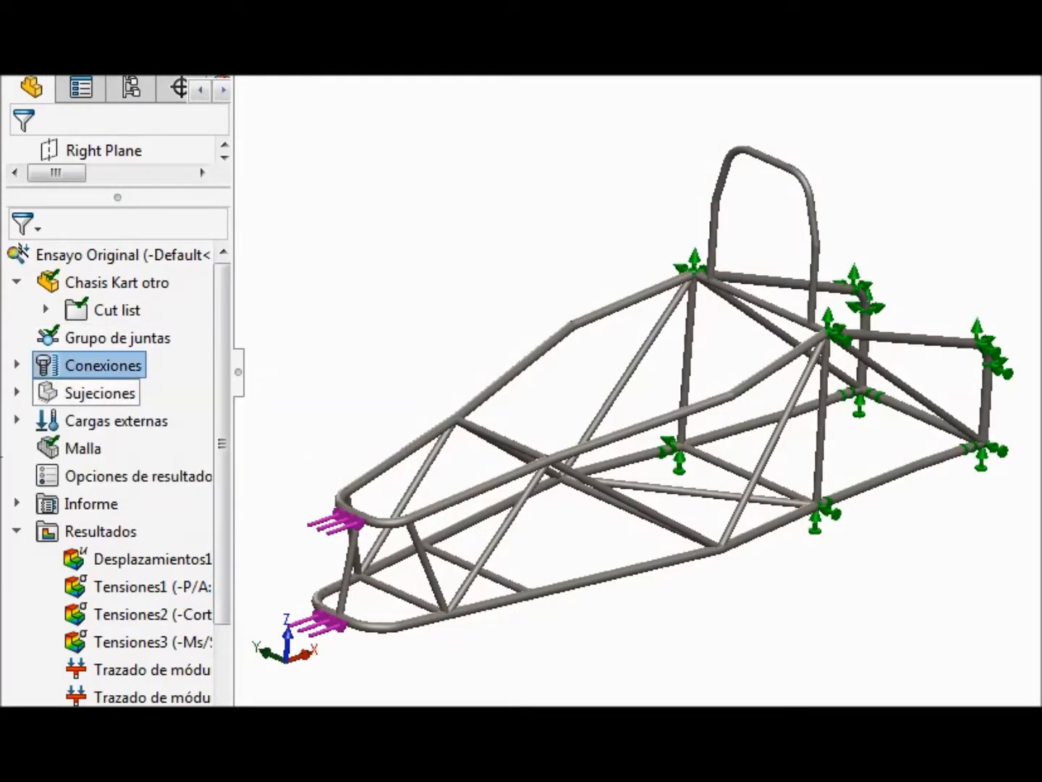
pyautogui.click(16, 365)
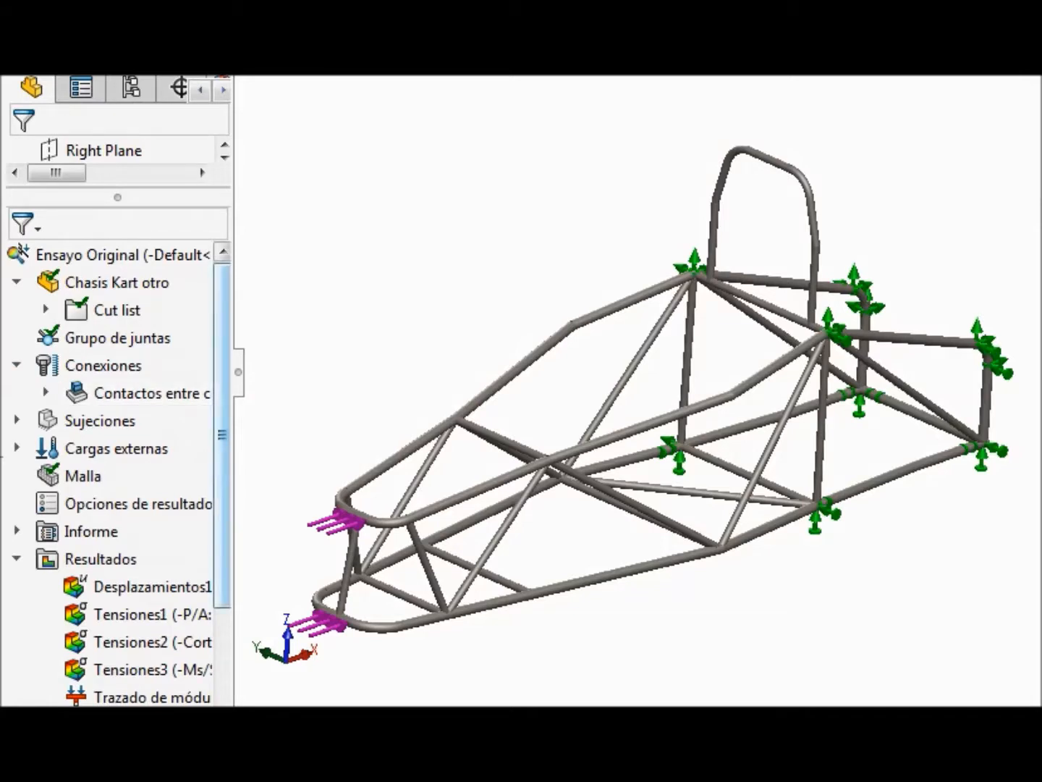
# - Expand the Sujeciones folder, review the available fixture types and select the Fijo-1 fixture
pyautogui.click(17, 421)
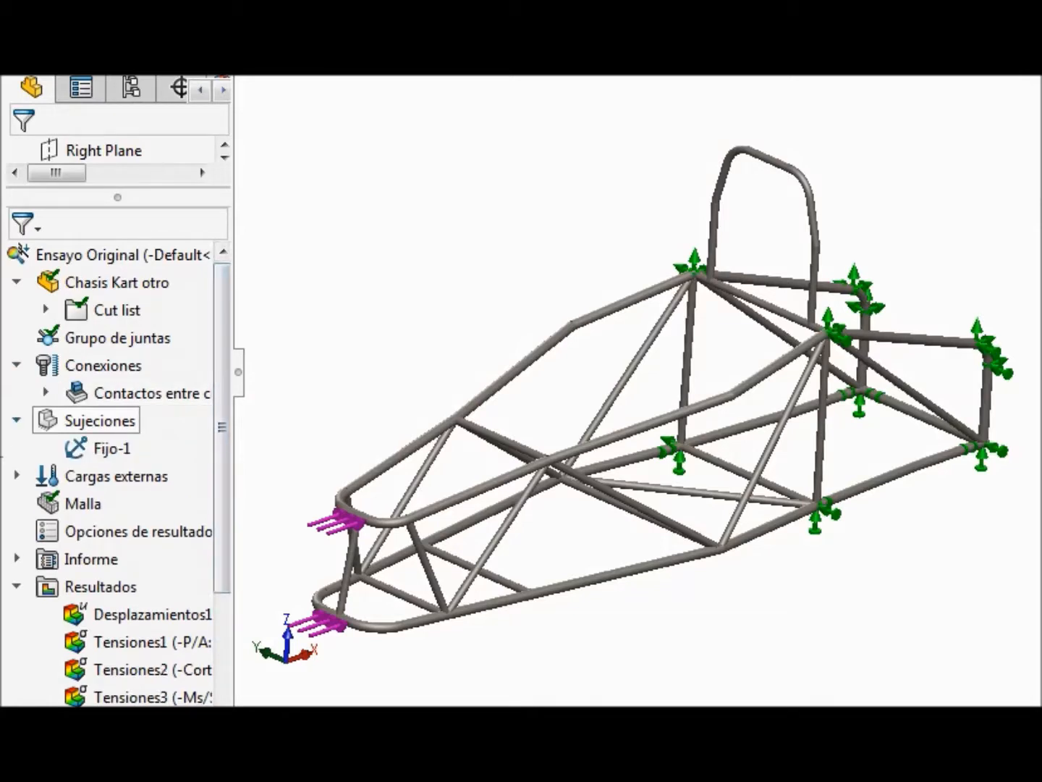
pyautogui.rightClick(100, 421)
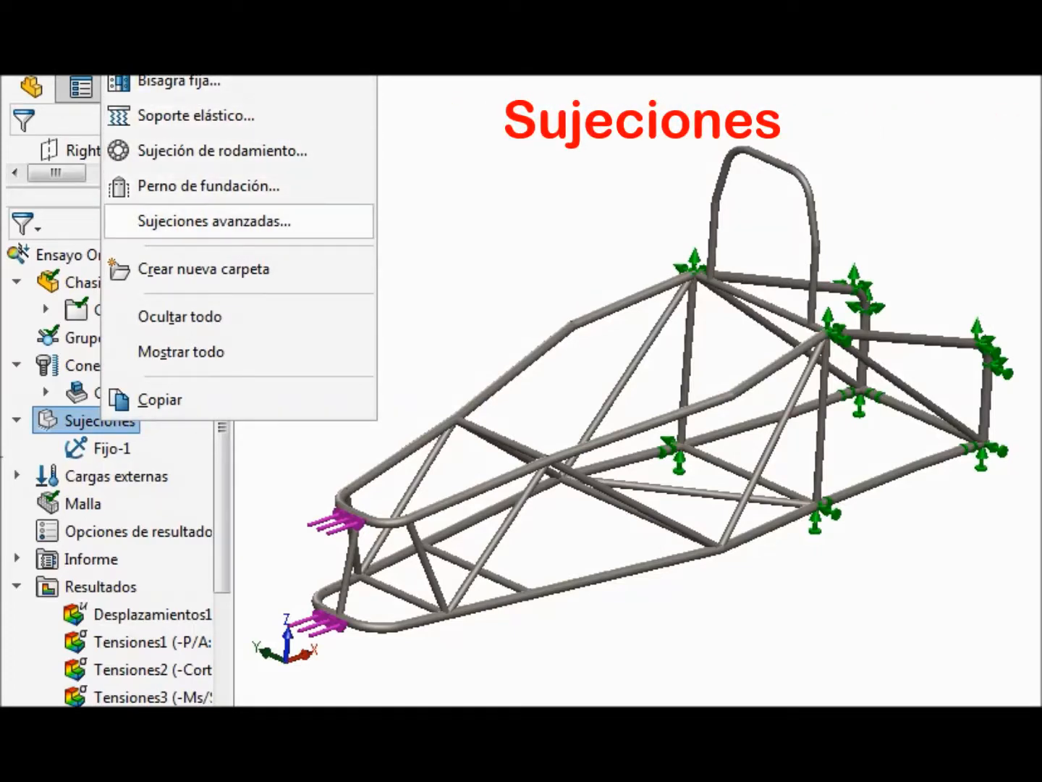
pyautogui.press('Escape')
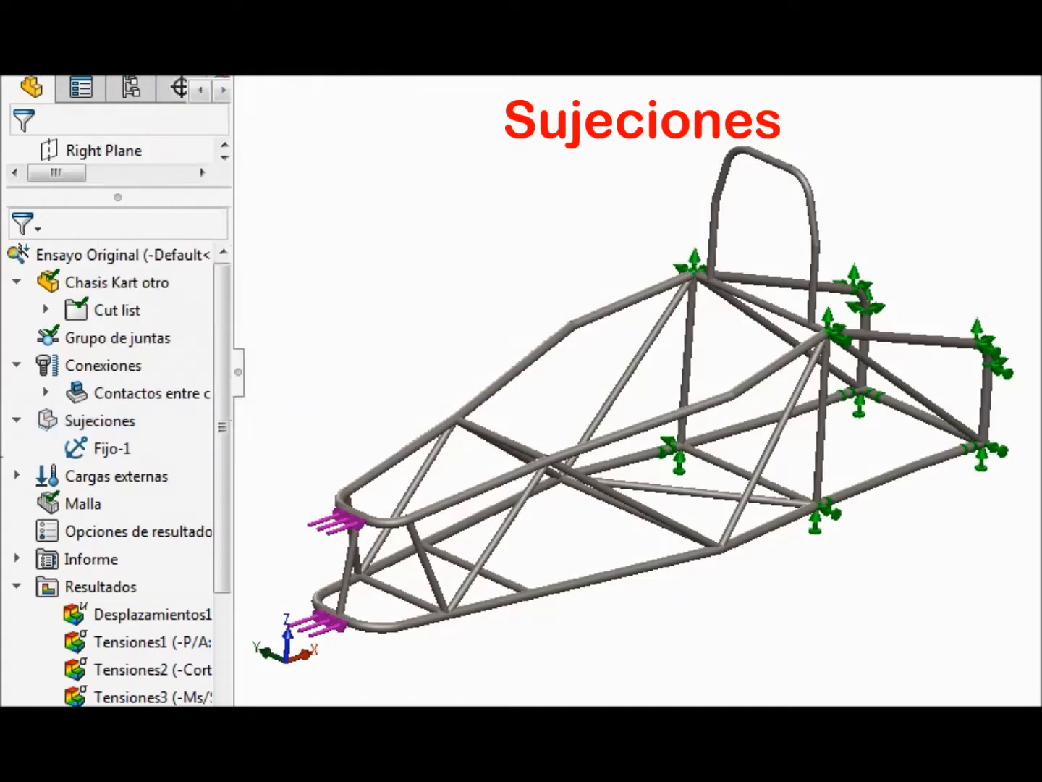
pyautogui.click(99, 448)
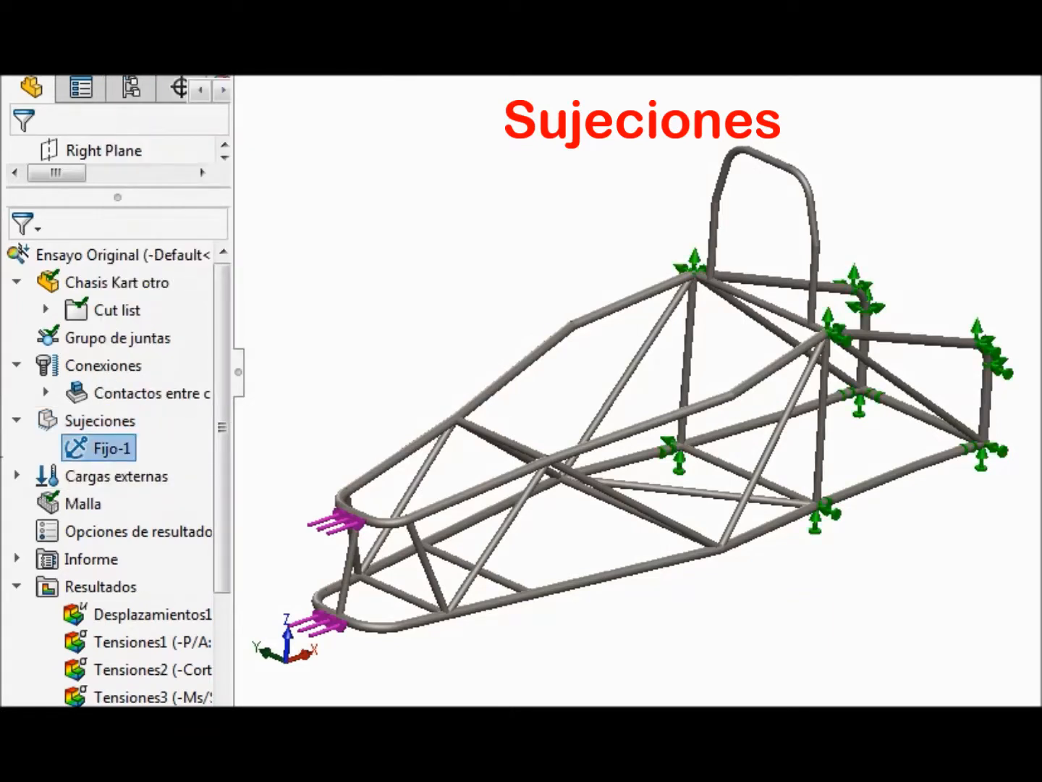
# - Review the load types available for Cargas externas and expand the folder to show the Fuerza-1 load
pyautogui.rightClick(102, 476)
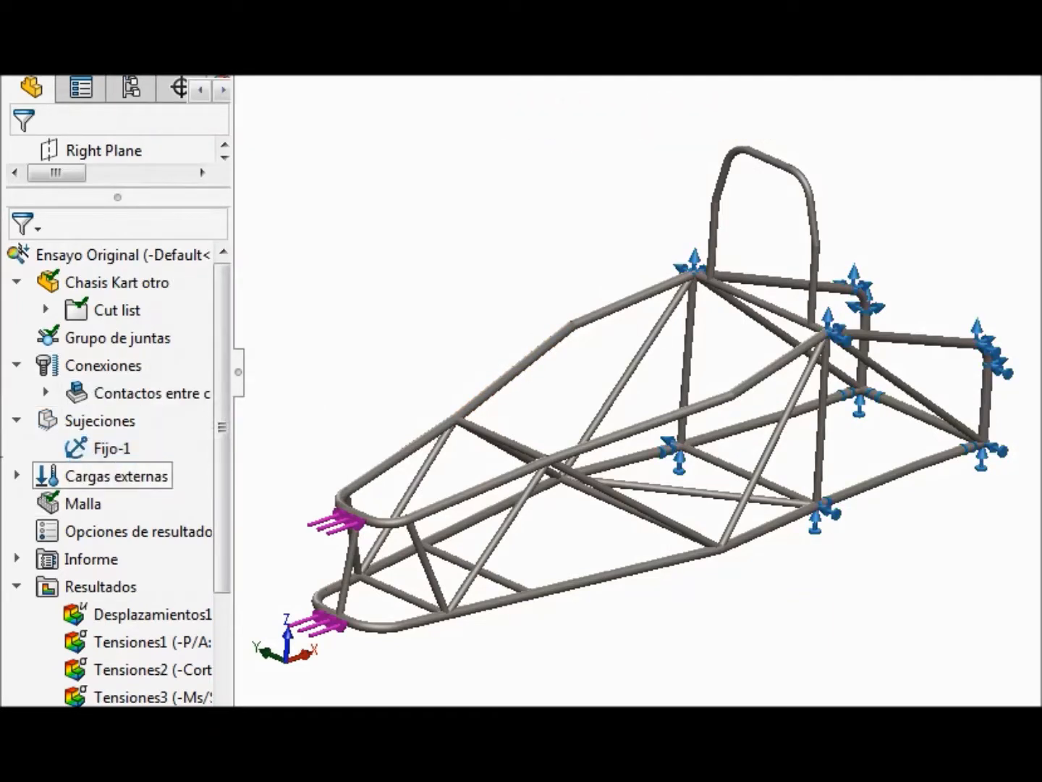
pyautogui.rightClick(105, 477)
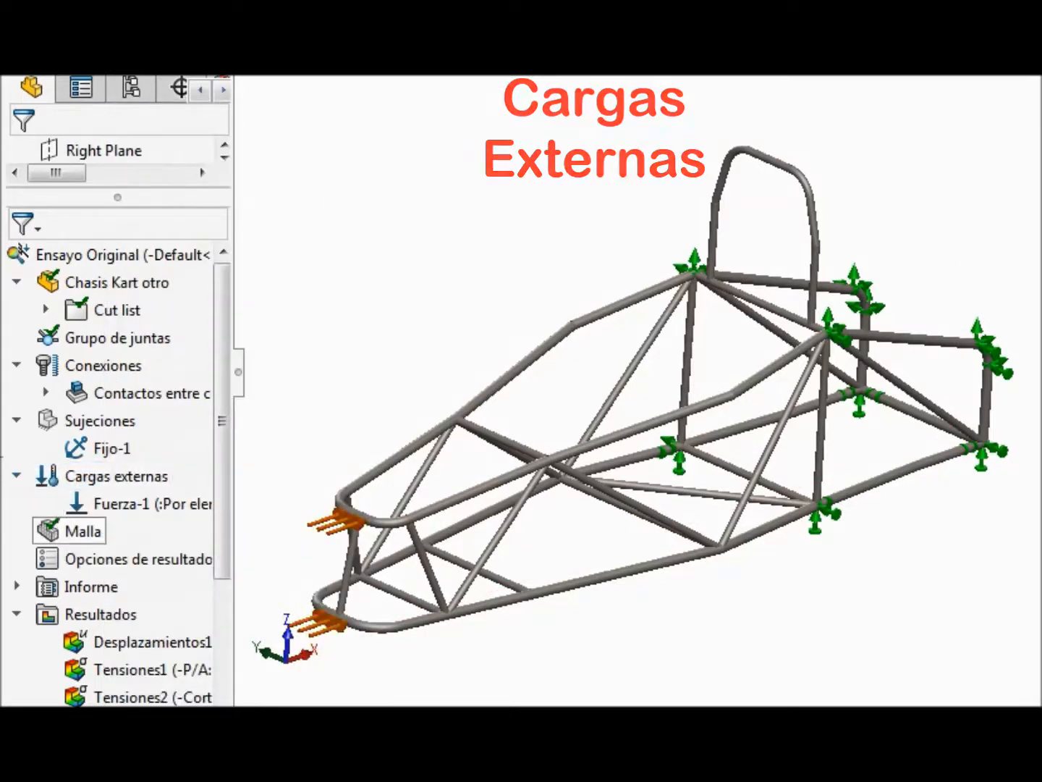
# - Show the existing mesh on the chassis tubes
pyautogui.rightClick(73, 530)
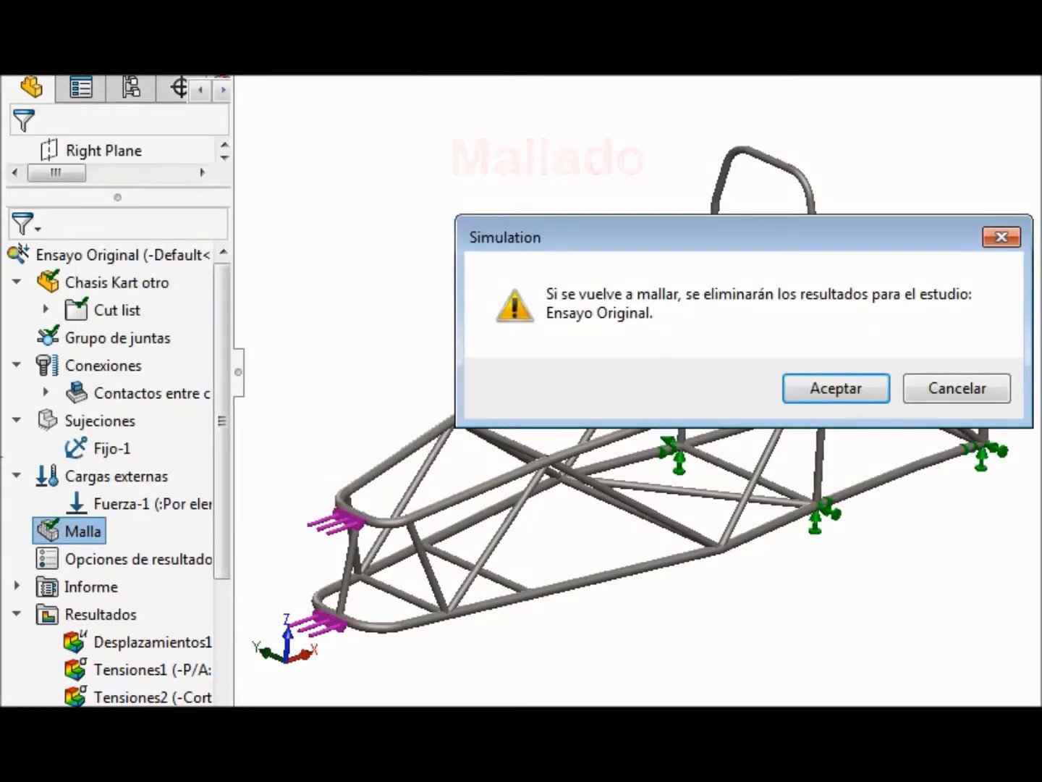
pyautogui.press('Return')
pyautogui.rightClick(81, 532)
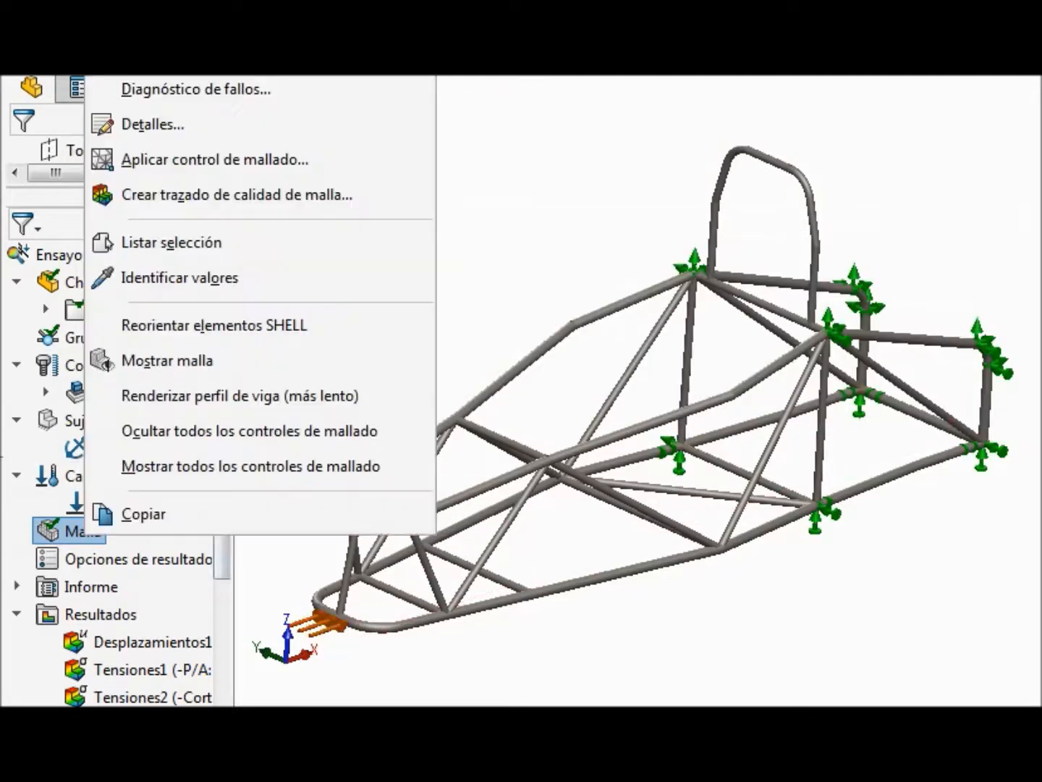
pyautogui.click(167, 359)
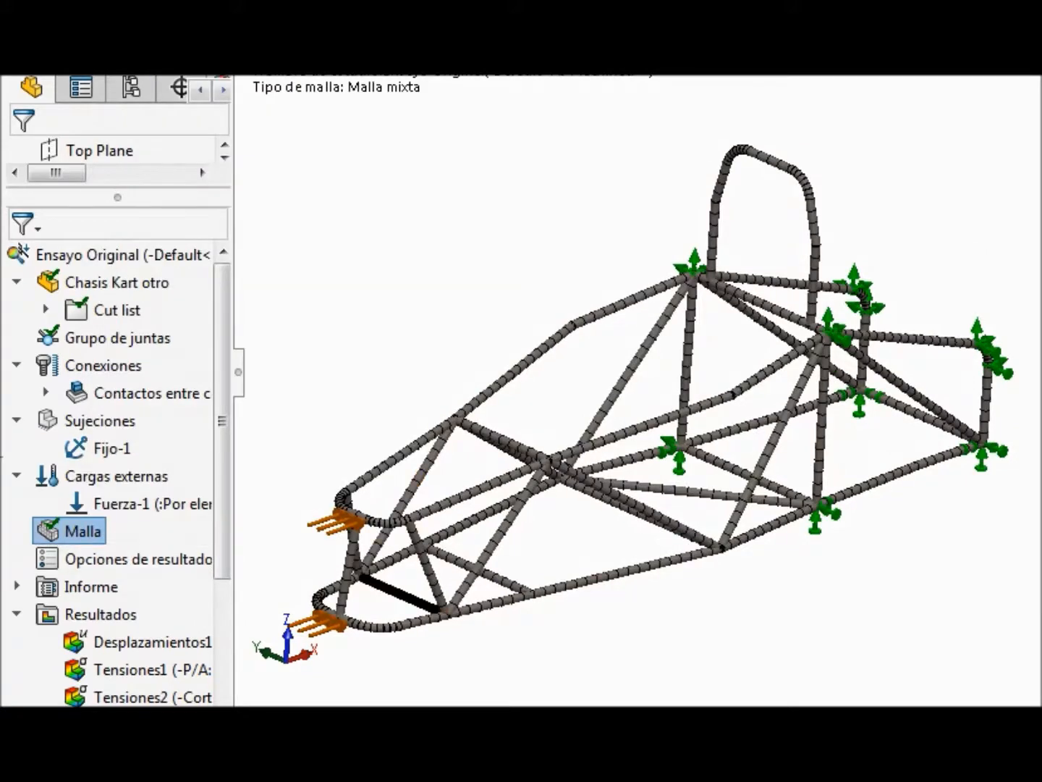
# - Examine the mesh details in an enlarged window, including total nodes, total elements and meshing time, and close them
pyautogui.rightClick(81, 532)
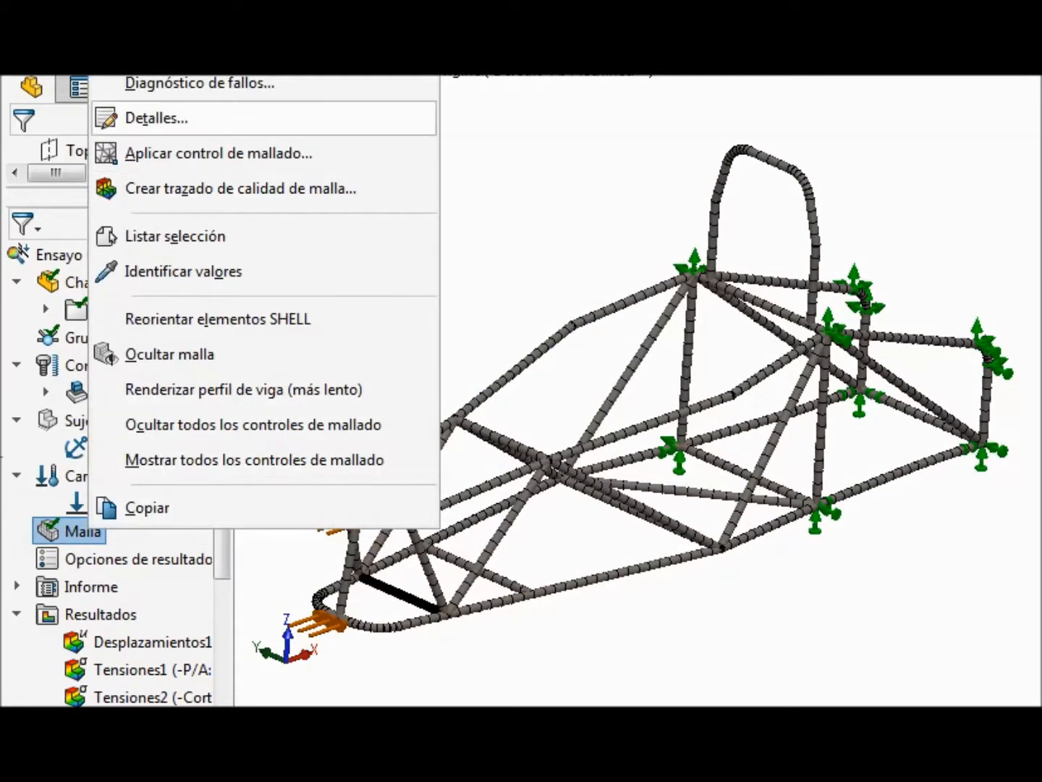
pyautogui.click(157, 117)
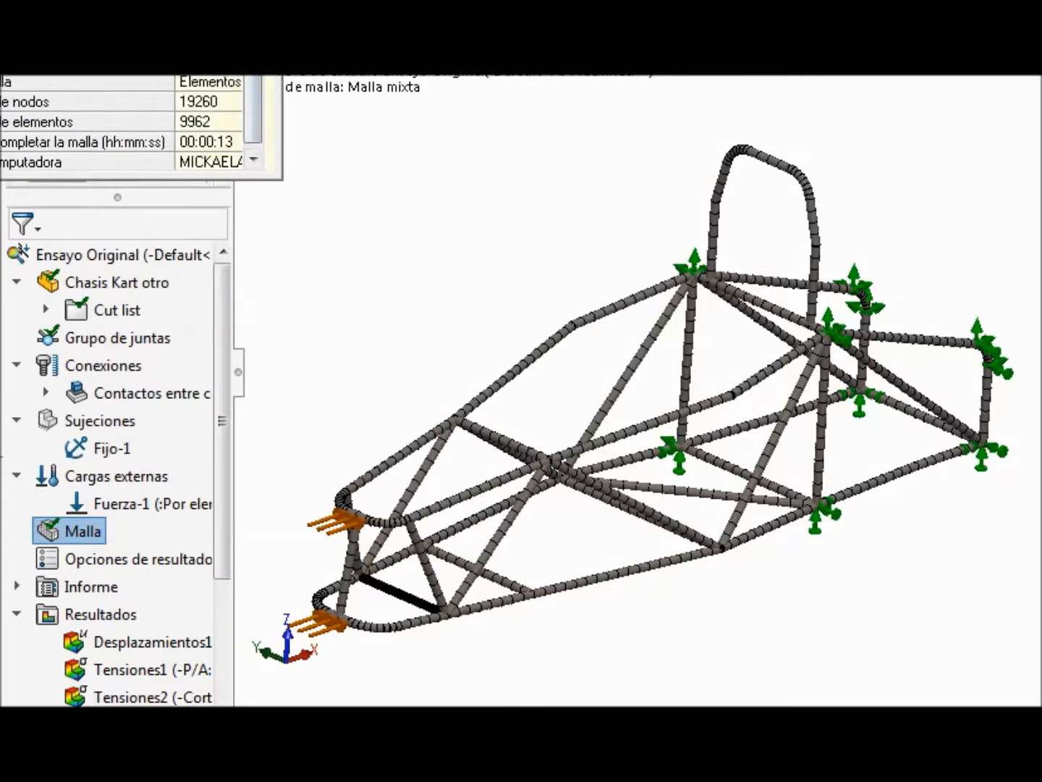
pyautogui.moveTo(289, 203); pyautogui.dragTo(240, 195)
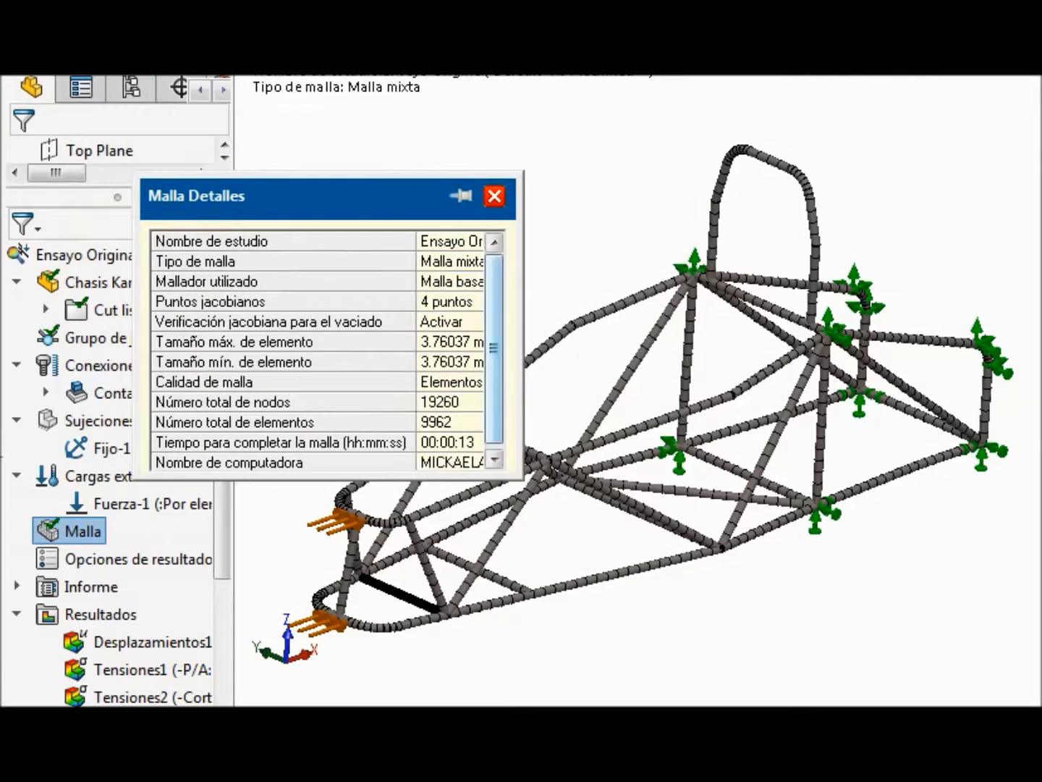
pyautogui.moveTo(523, 326); pyautogui.dragTo(701, 326)
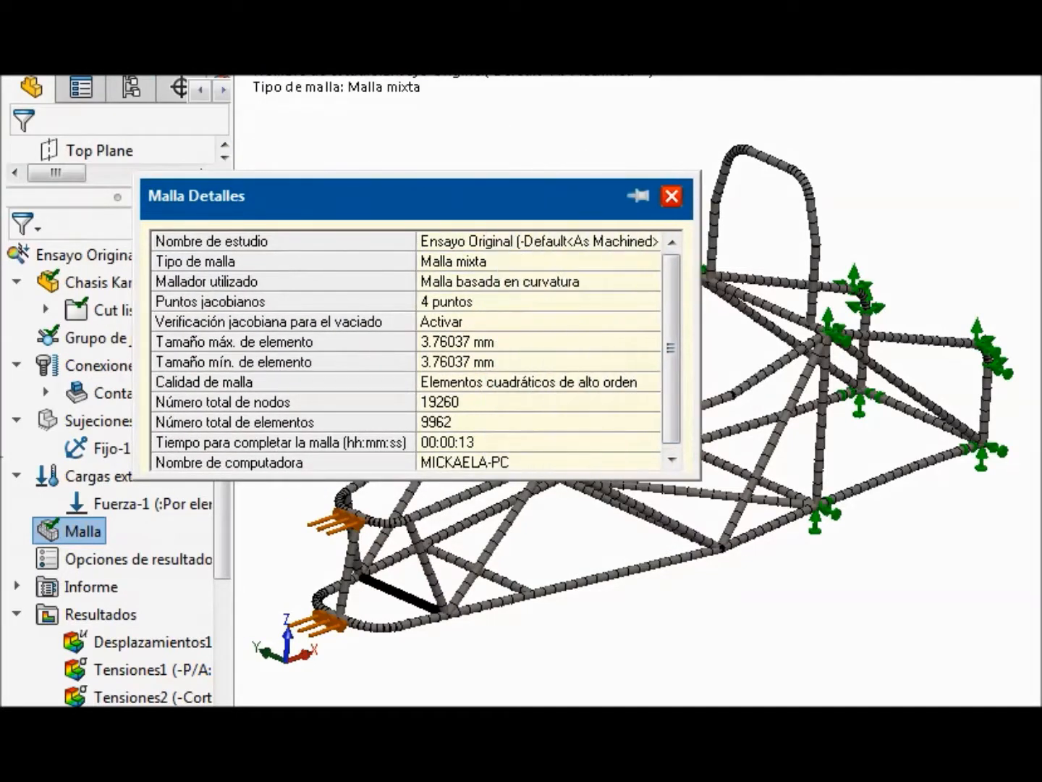
pyautogui.scroll(-1, 417, 354)
pyautogui.click(464, 361)
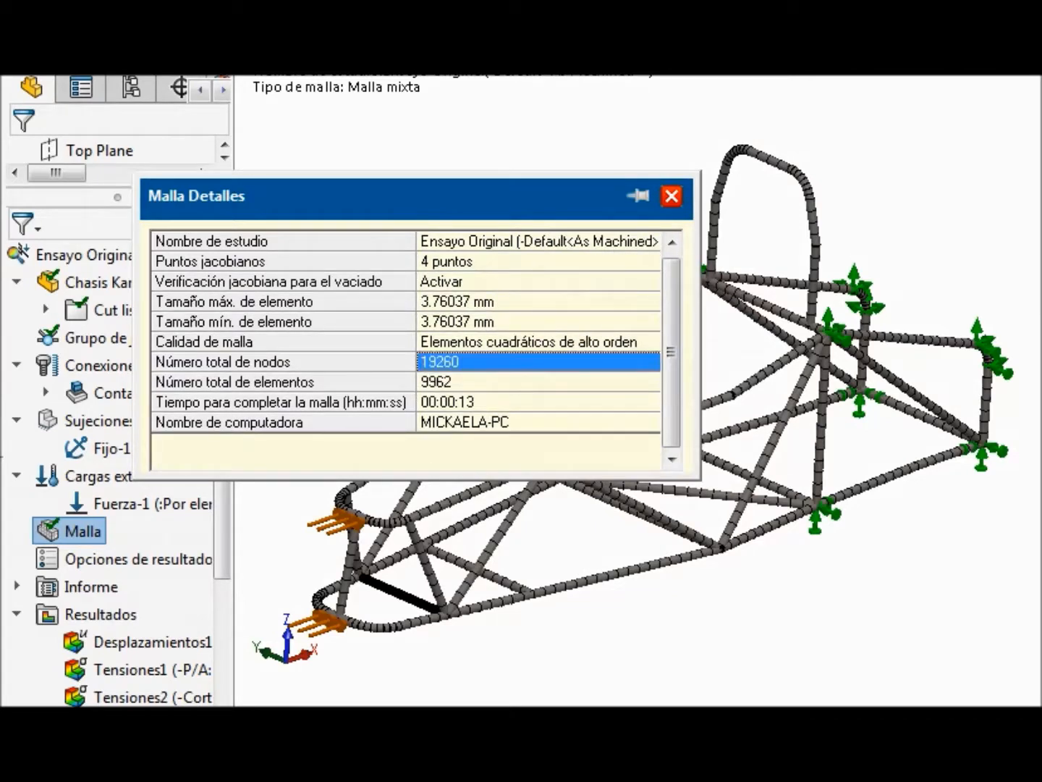
pyautogui.click(463, 382)
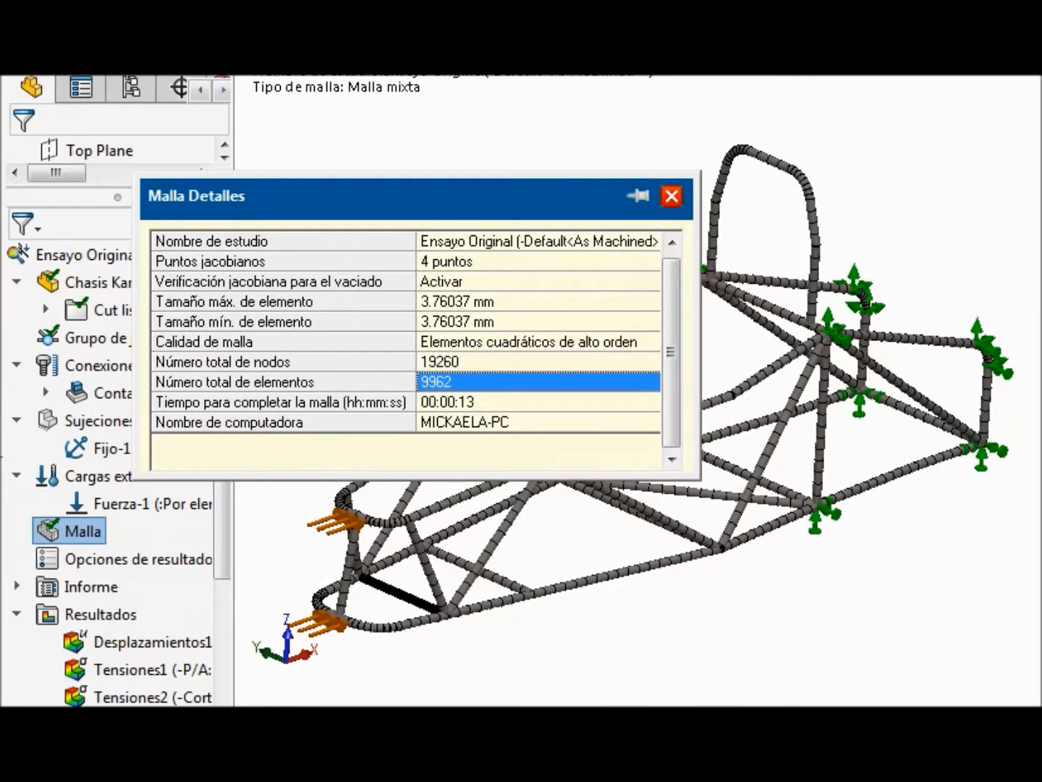
pyautogui.click(463, 402)
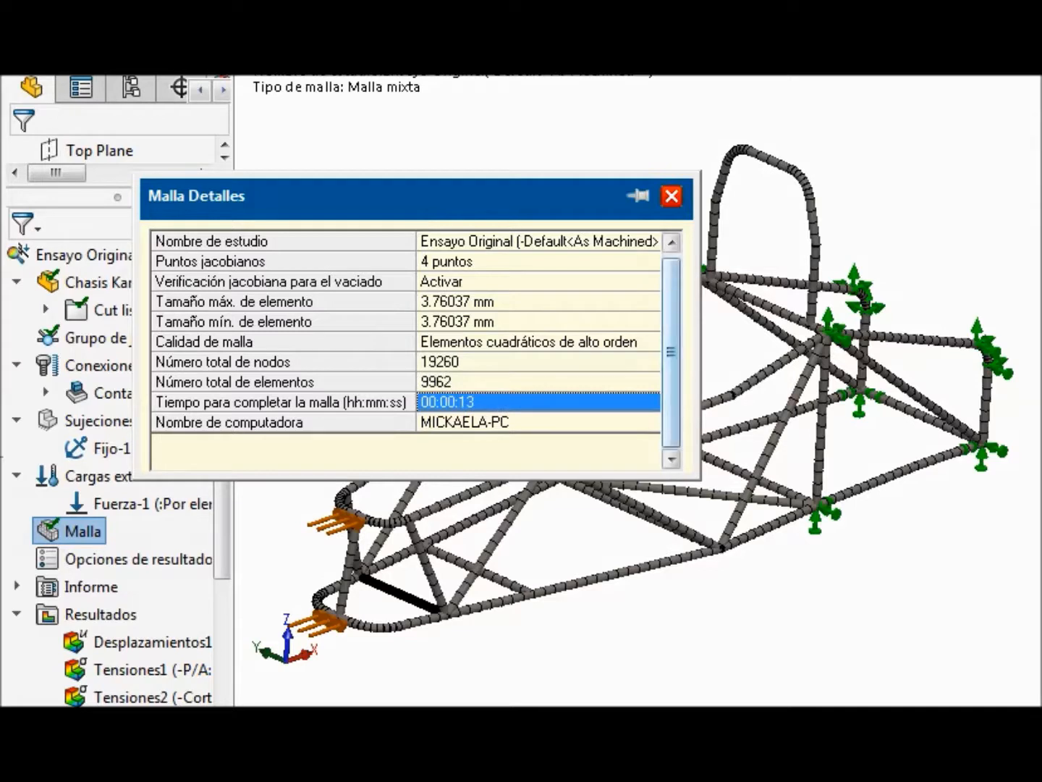
pyautogui.scroll(2, 671, 348)
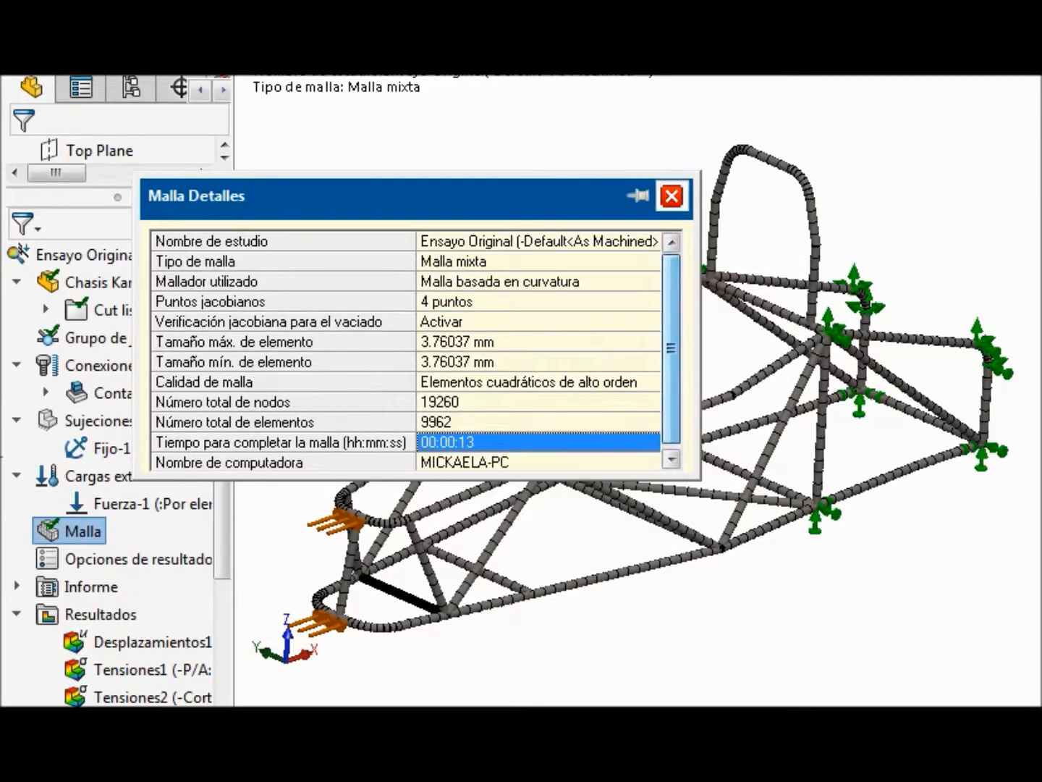
pyautogui.click(671, 196)
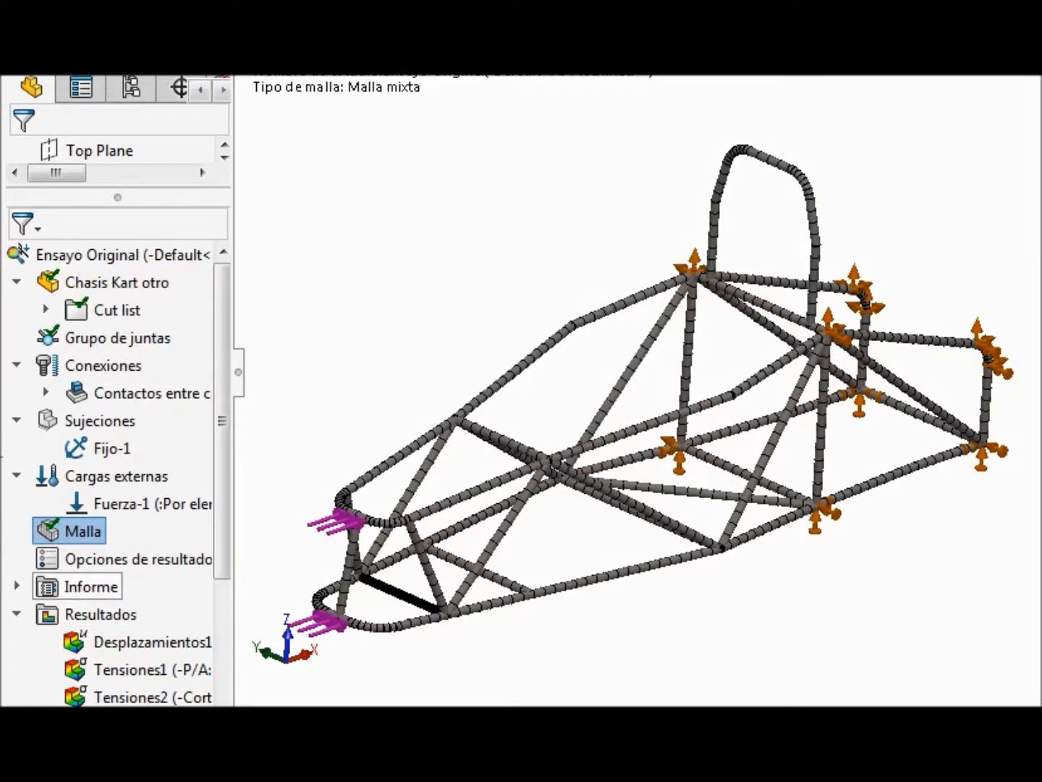
# - Expand the Informe folder to check its images and generated report, and collapse it again
pyautogui.scroll(-3, 116, 434)
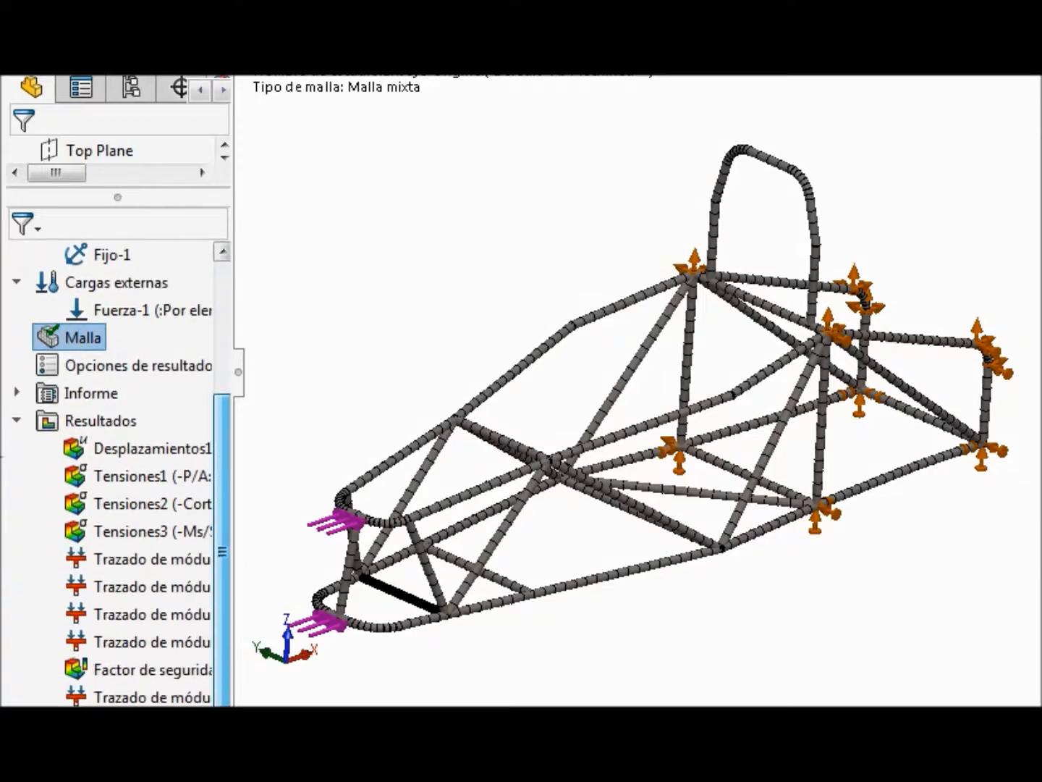
pyautogui.click(16, 392)
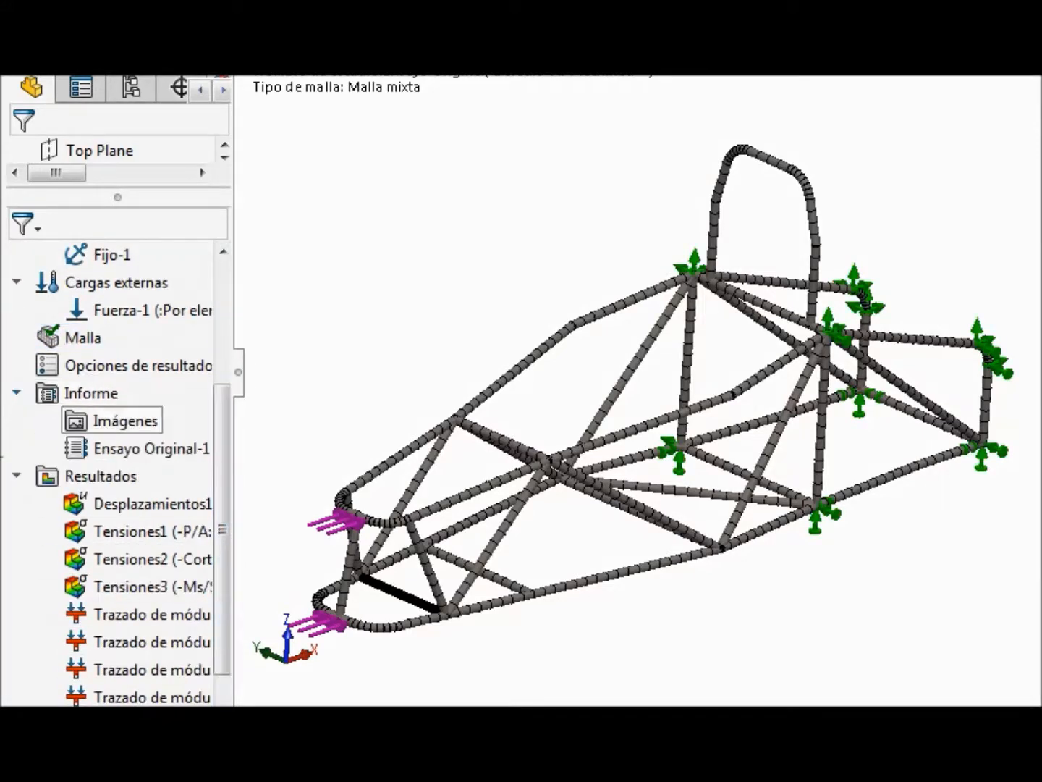
pyautogui.click(17, 392)
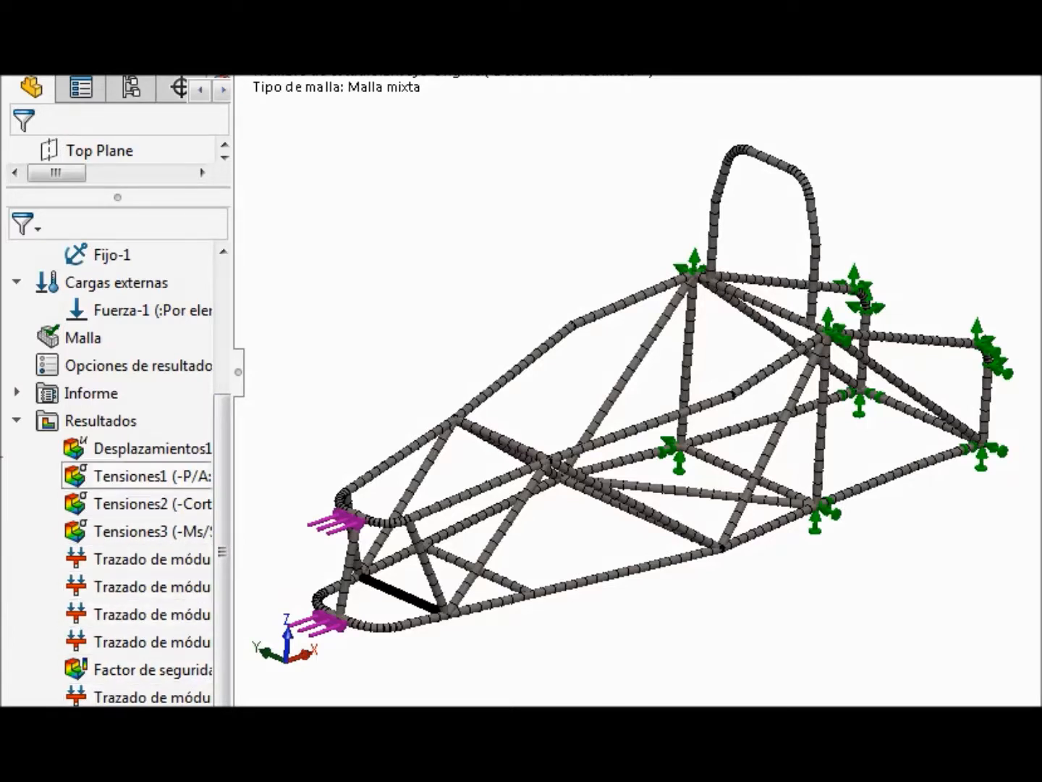
# - Review the plot definition, listing and export options available for the Resultados folder
pyautogui.click(100, 421)
pyautogui.rightClick(101, 421)
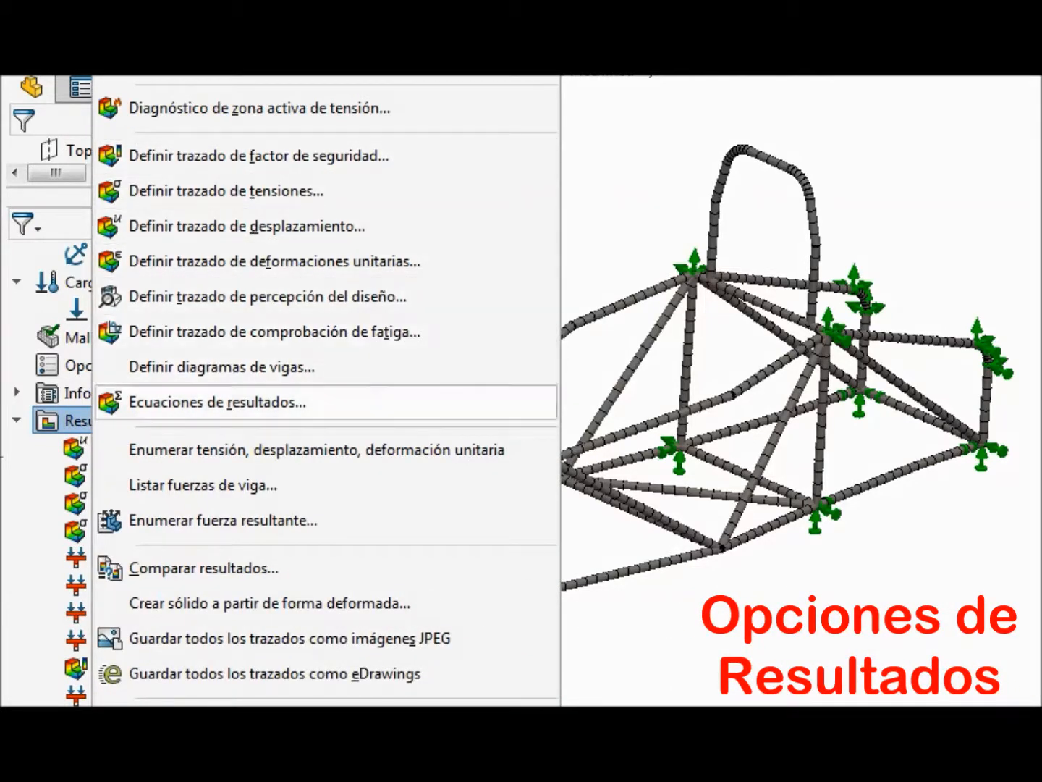
pyautogui.press('Escape')
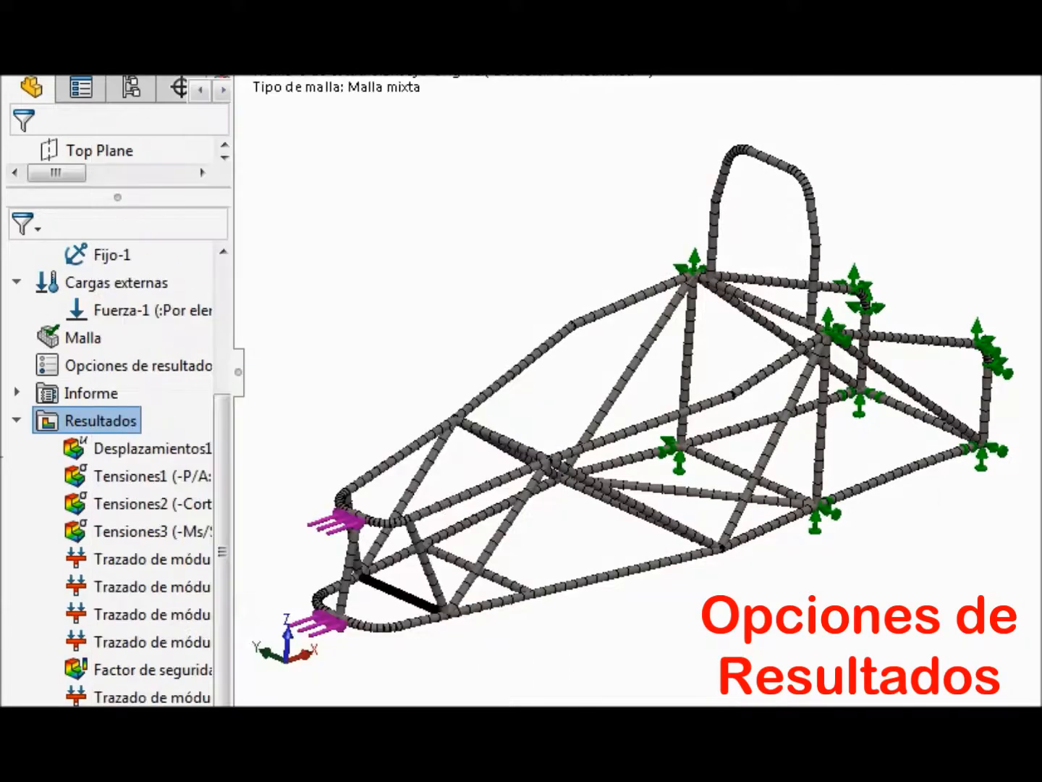
# - Review the contact and connector types that can be defined under Conexiones
pyautogui.moveTo(223, 552); pyautogui.dragTo(222, 416)
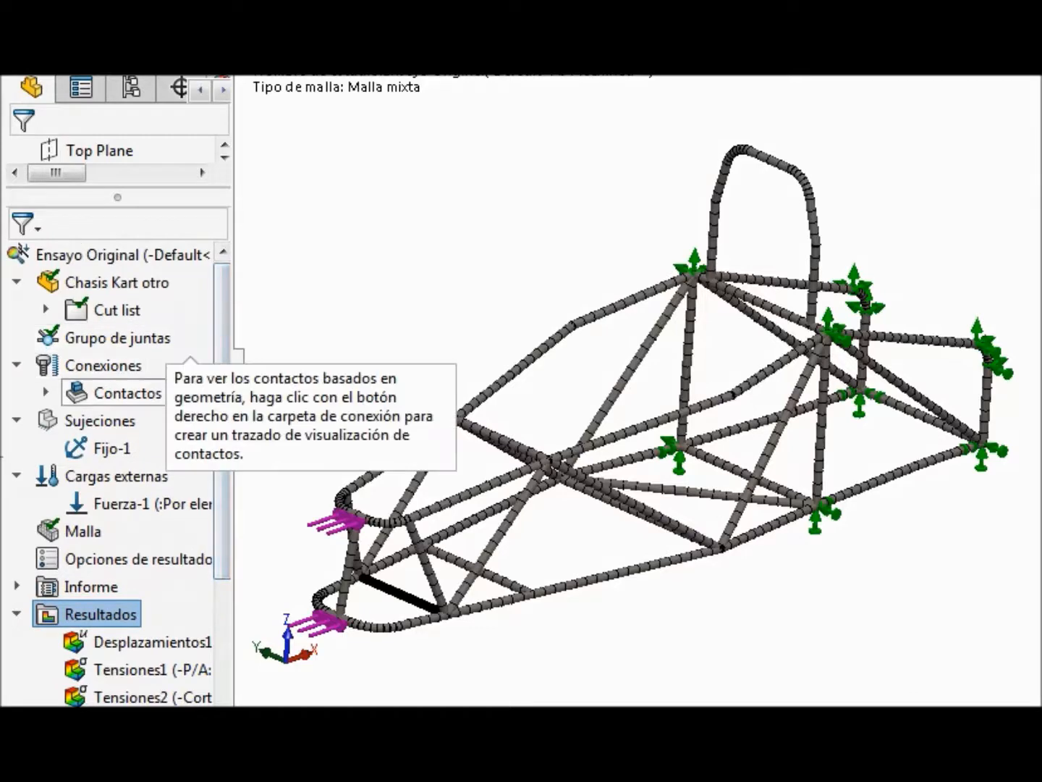
pyautogui.rightClick(87, 365)
pyautogui.click(219, 106)
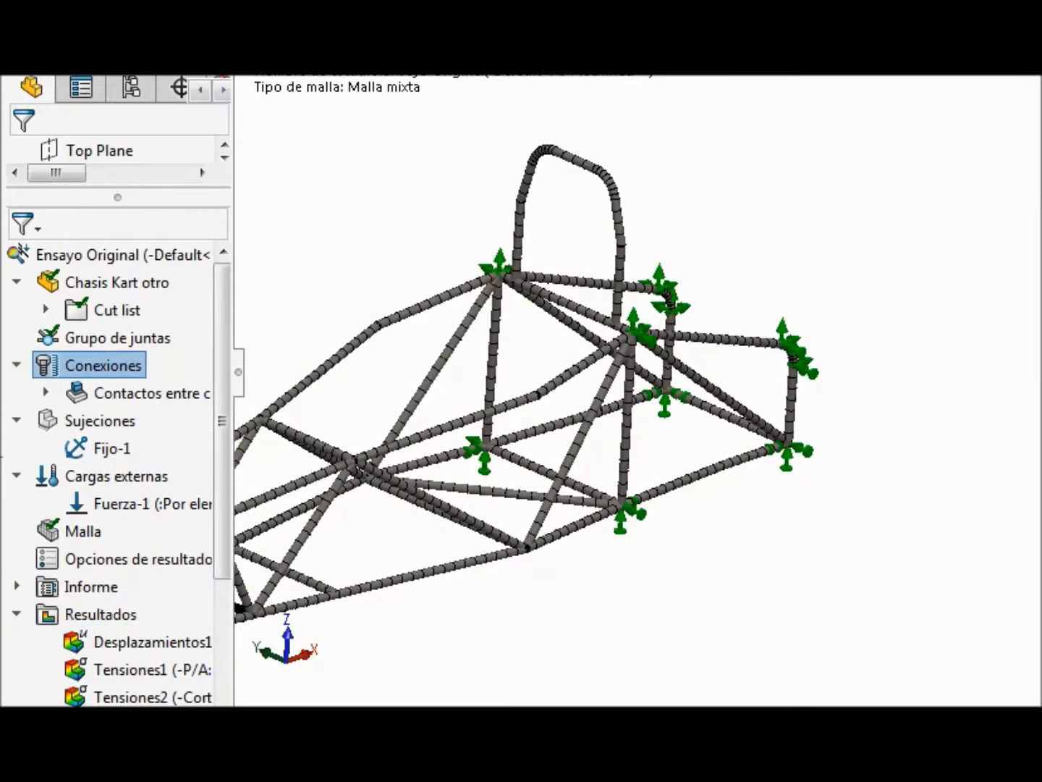
pyautogui.rightClick(89, 364)
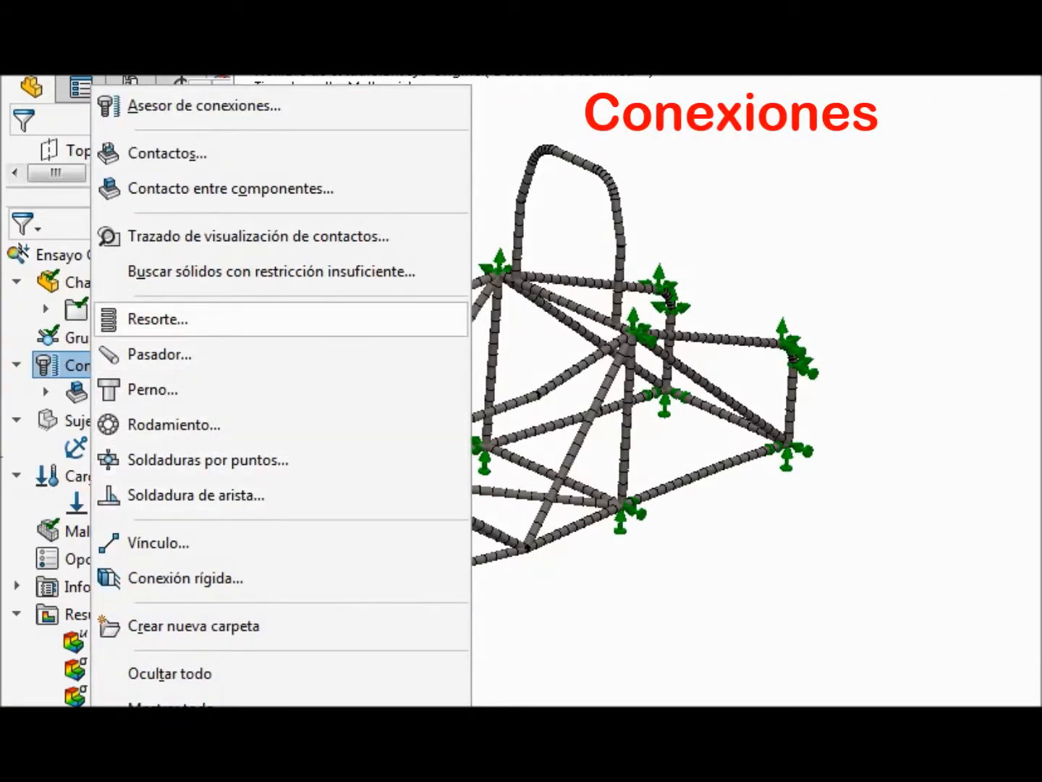
pyautogui.press('Escape')
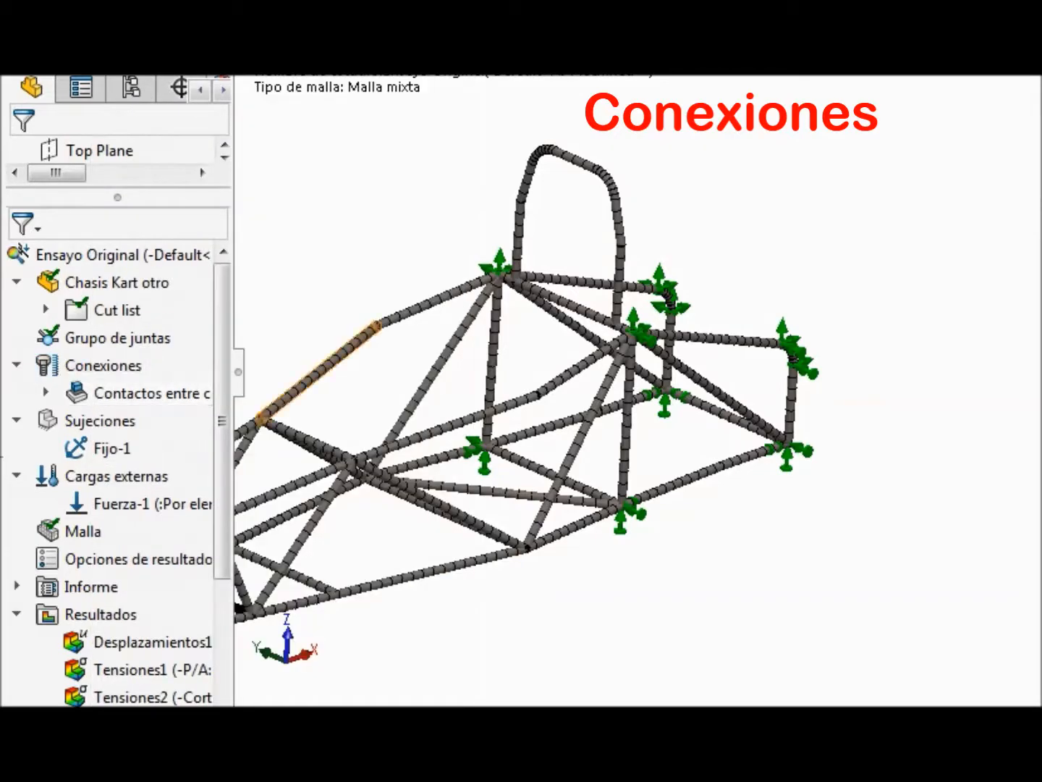
# - Open the Ensayo Original study properties to examine the rigid bonding, solver and results folder settings
pyautogui.rightClick(129, 255)
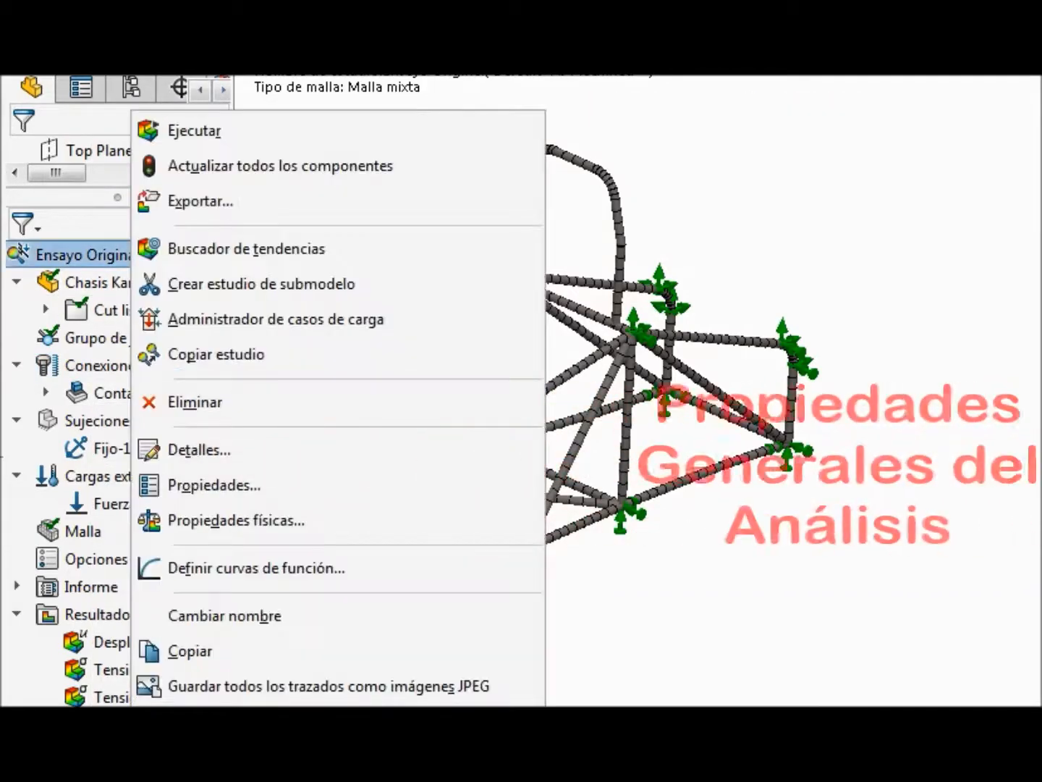
pyautogui.click(214, 485)
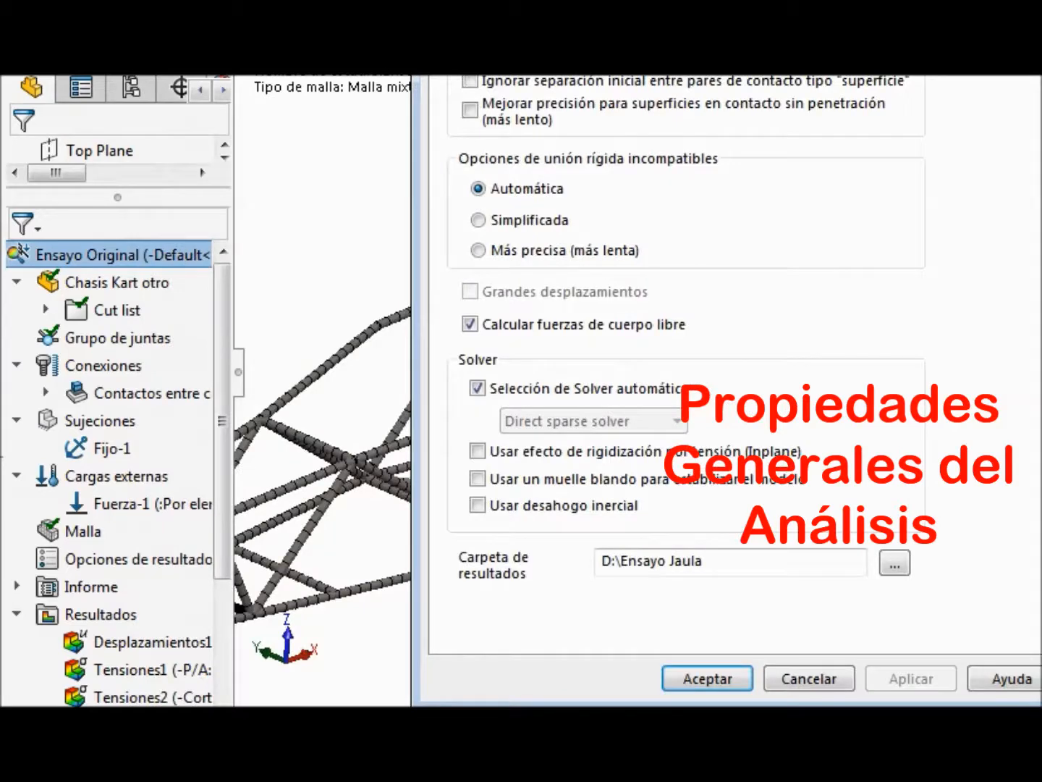
pyautogui.moveTo(724, 0); pyautogui.dragTo(608, 51)
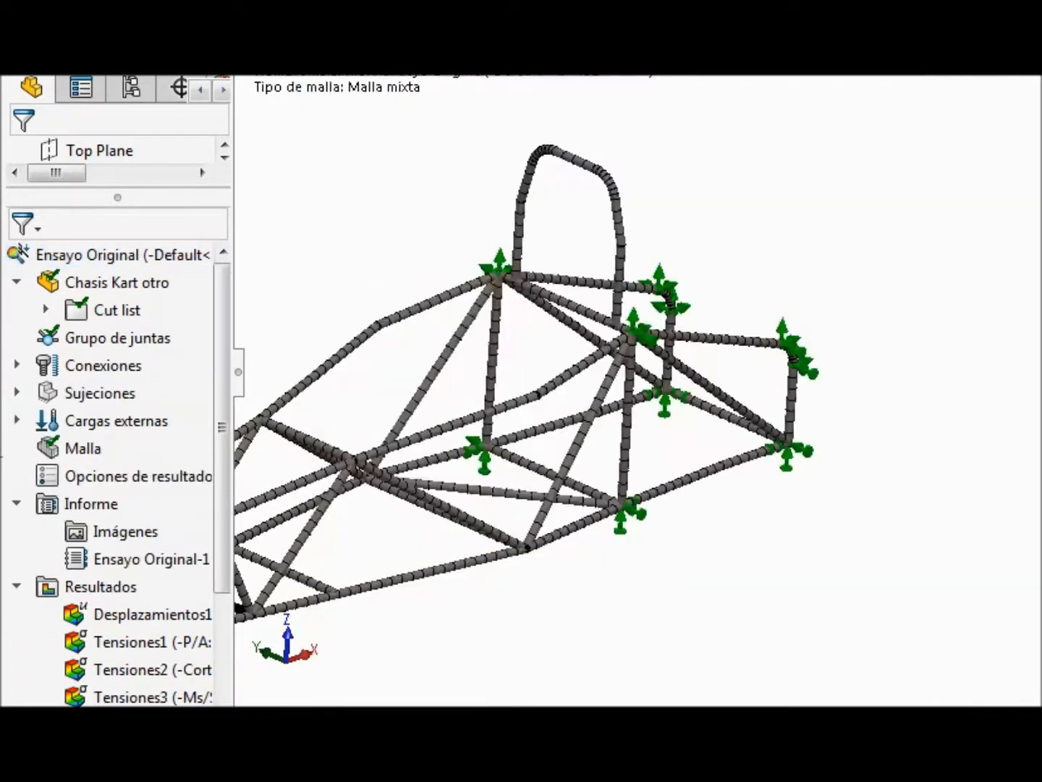
# - Bring the whole chassis into view and display the Desplazamientos1 displacement plot
pyautogui.scroll(2, 721, 371)
pyautogui.scroll(-1, 289, 579)
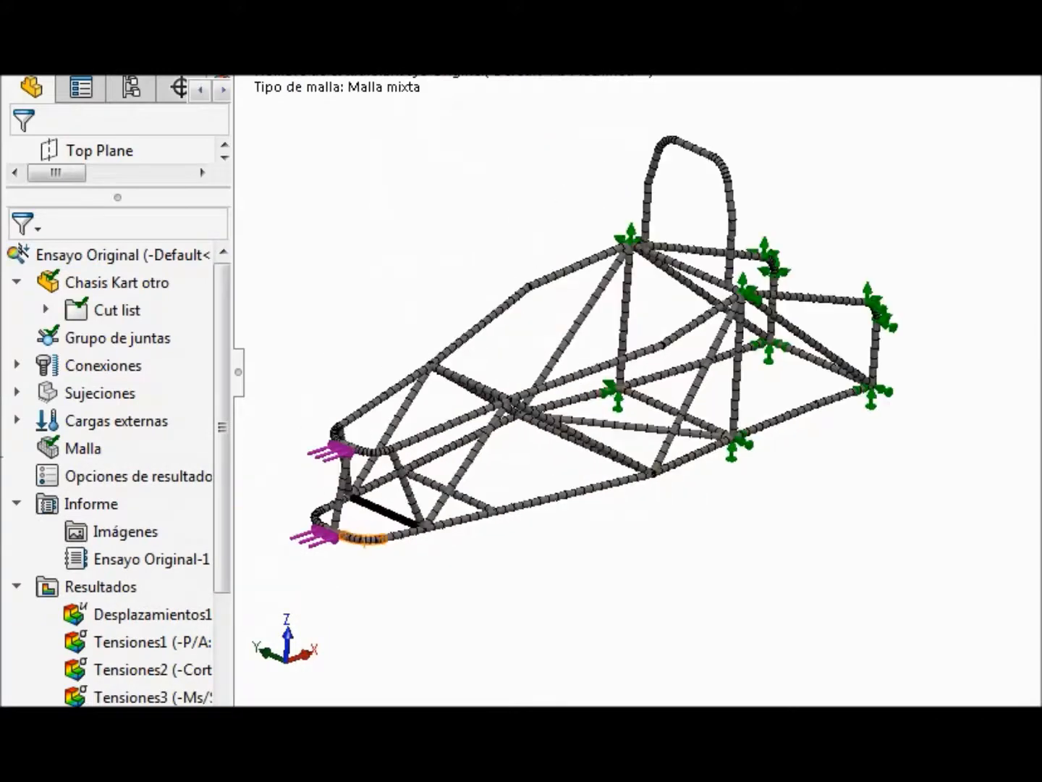
pyautogui.click(144, 614)
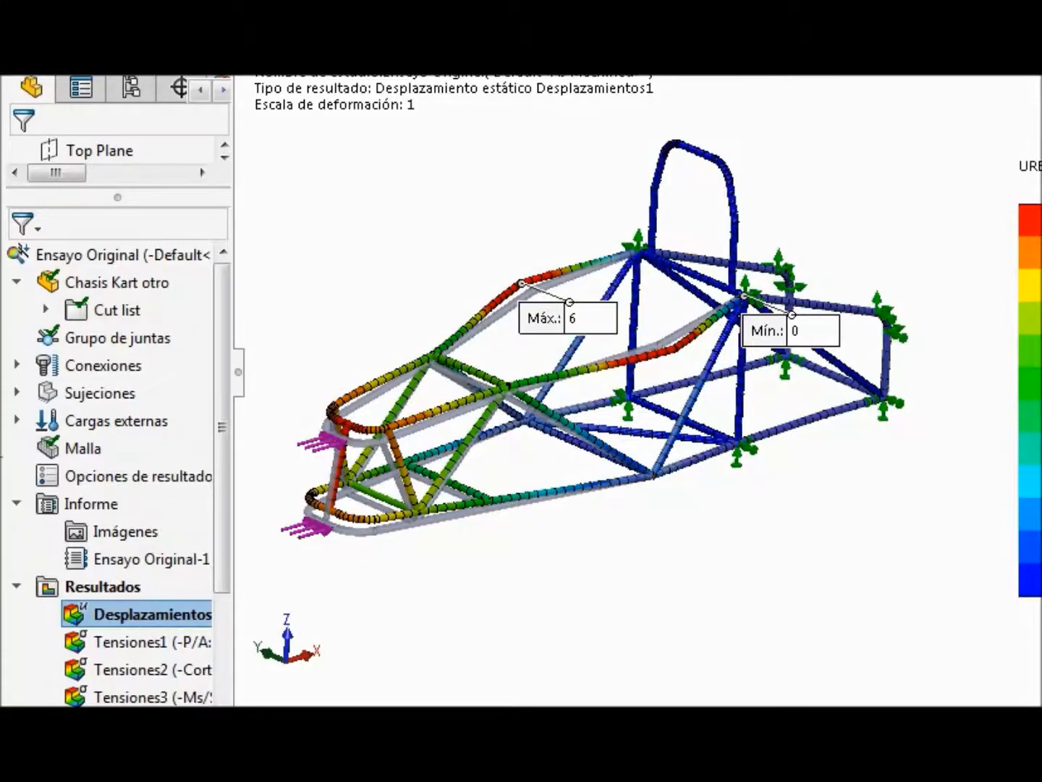
# - Open the material library for all the chassis bodies and examine the Mis materiales category under Materiales personalizados
pyautogui.rightClick(122, 281)
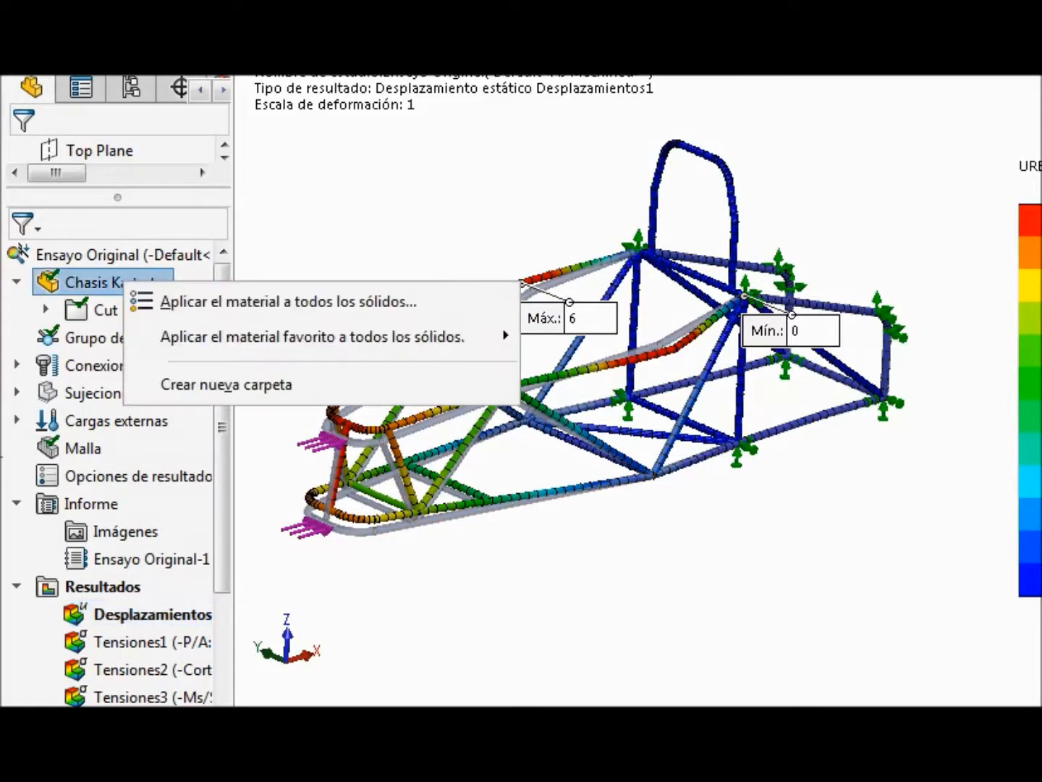
pyautogui.click(210, 302)
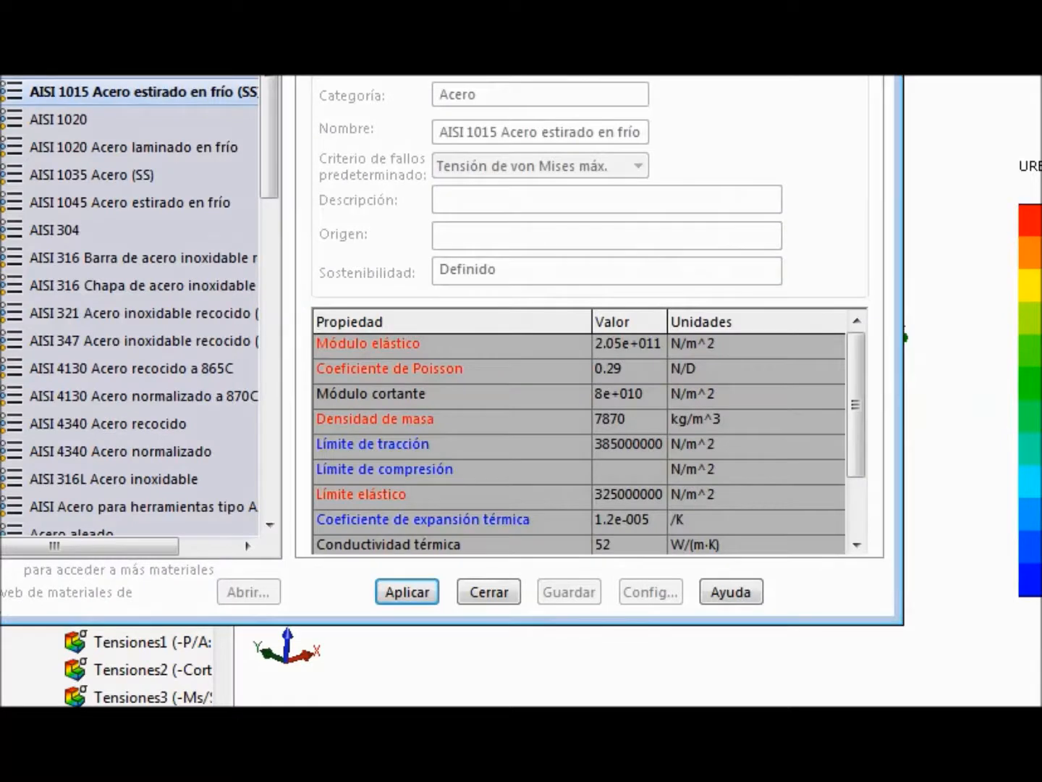
pyautogui.click(2, 77)
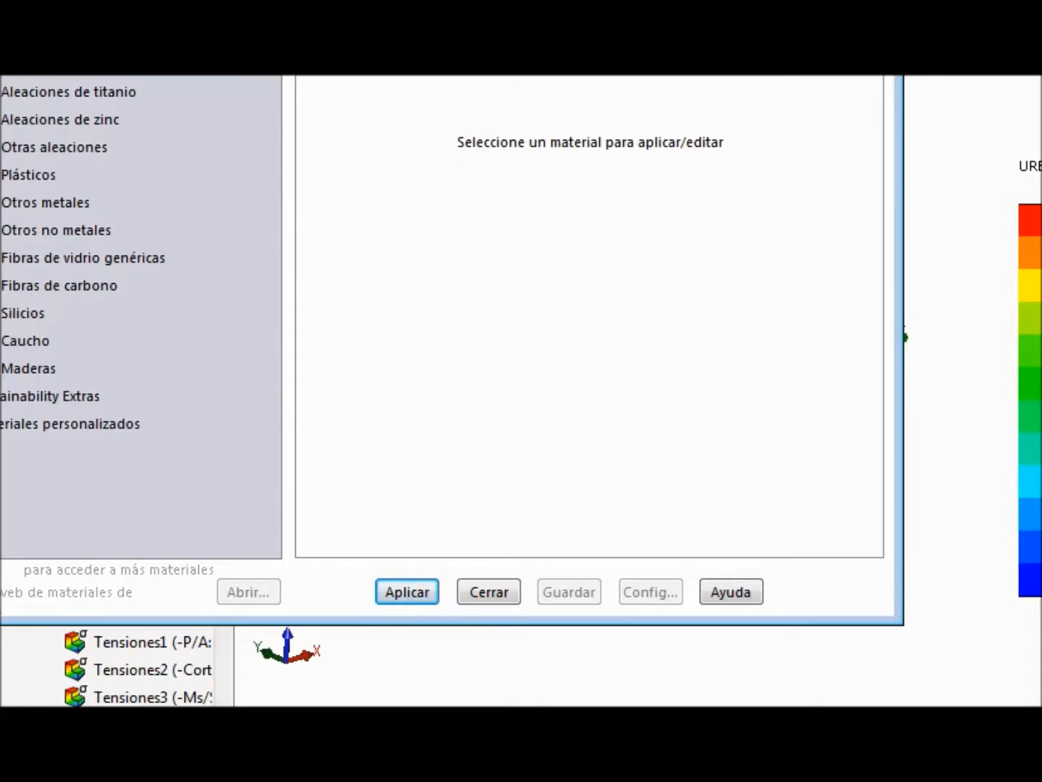
pyautogui.click(1, 424)
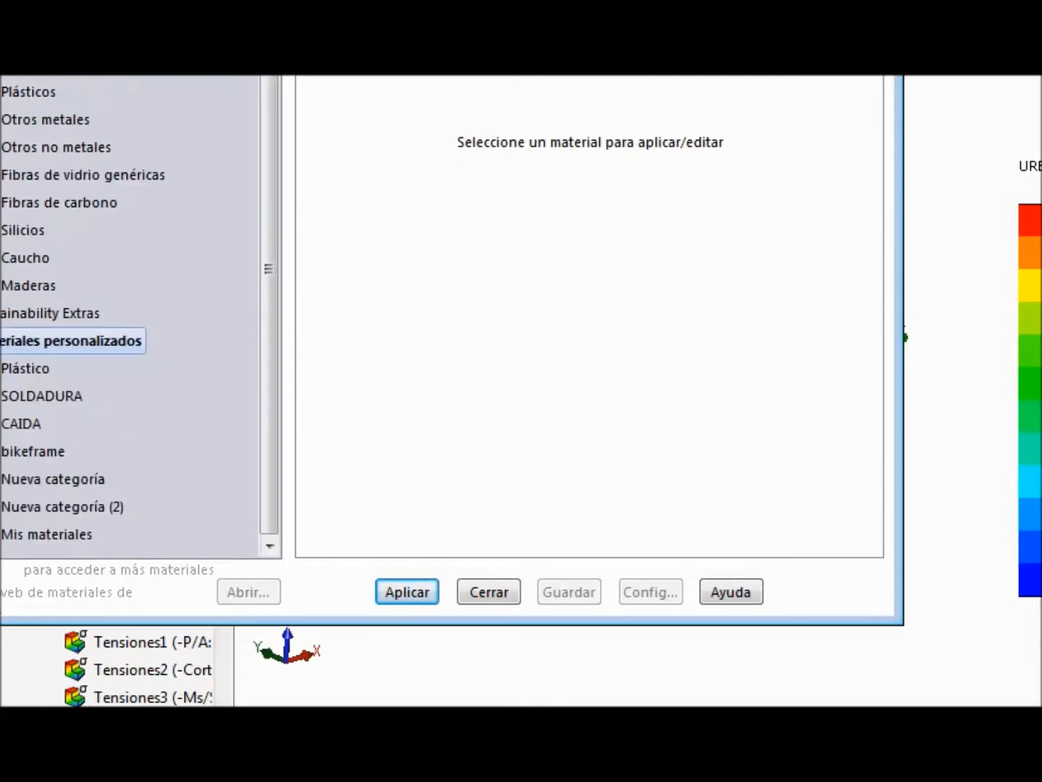
pyautogui.click(2, 534)
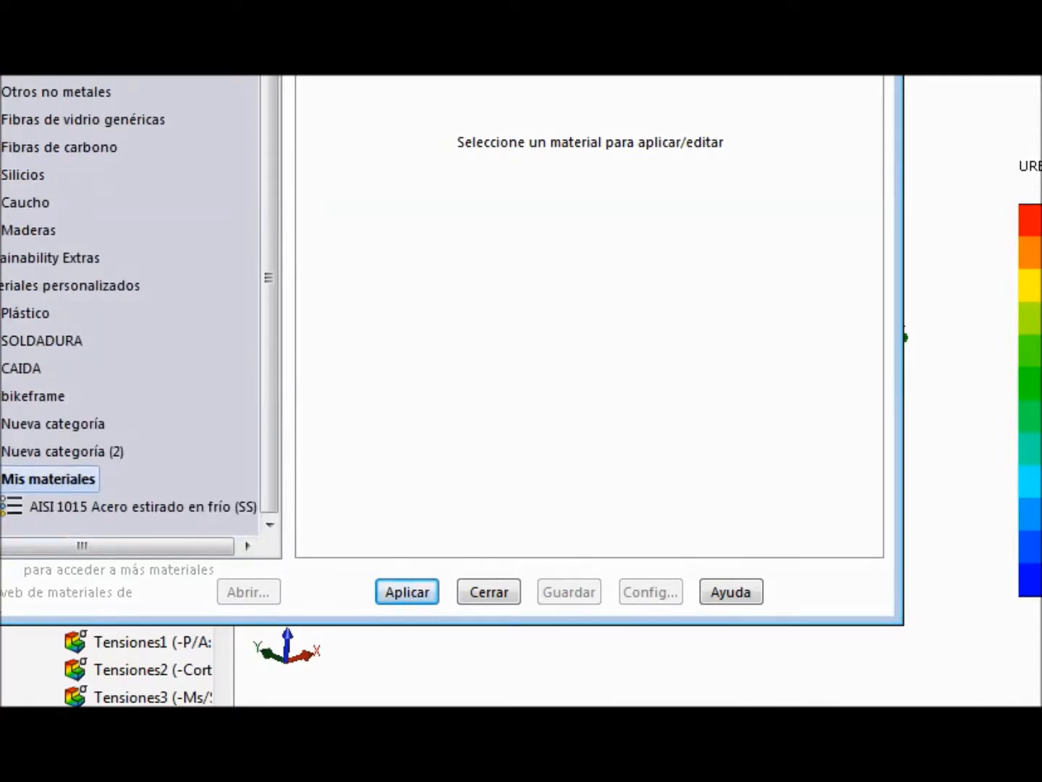
pyautogui.scroll(2, 130, 305)
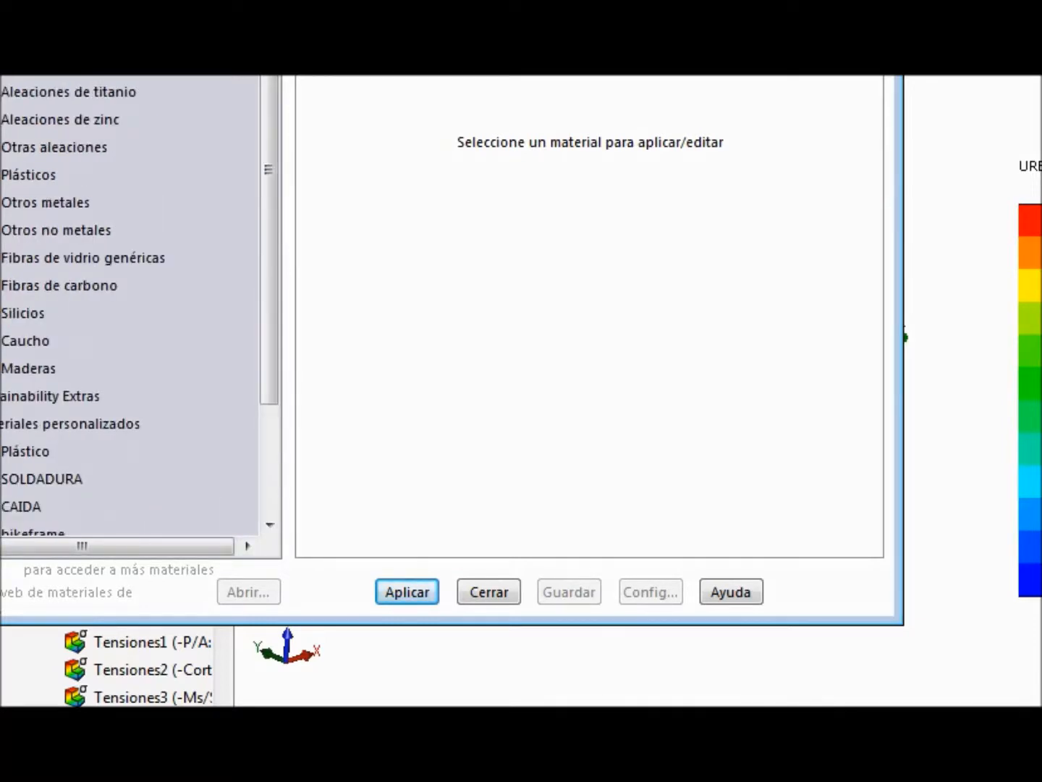
# - Copy the steel AISI 1010 Barra de acero laminada en caliente into the custom category Mis materiales
pyautogui.moveTo(463, 3); pyautogui.dragTo(534, 140)
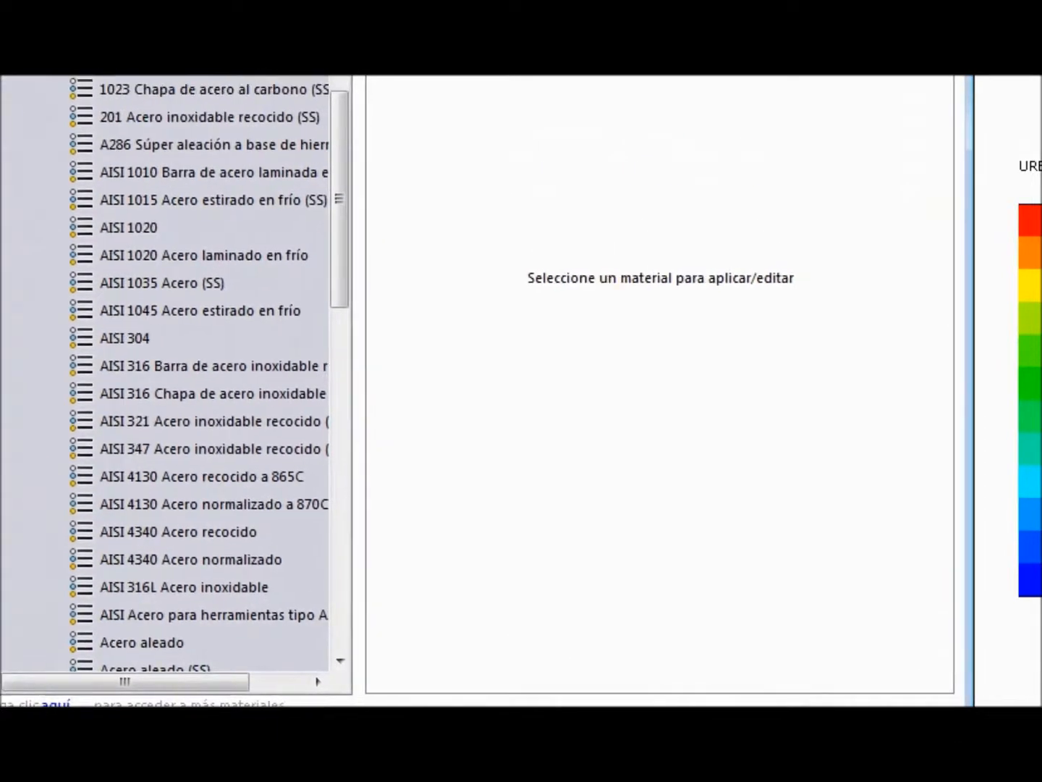
pyautogui.rightClick(131, 173)
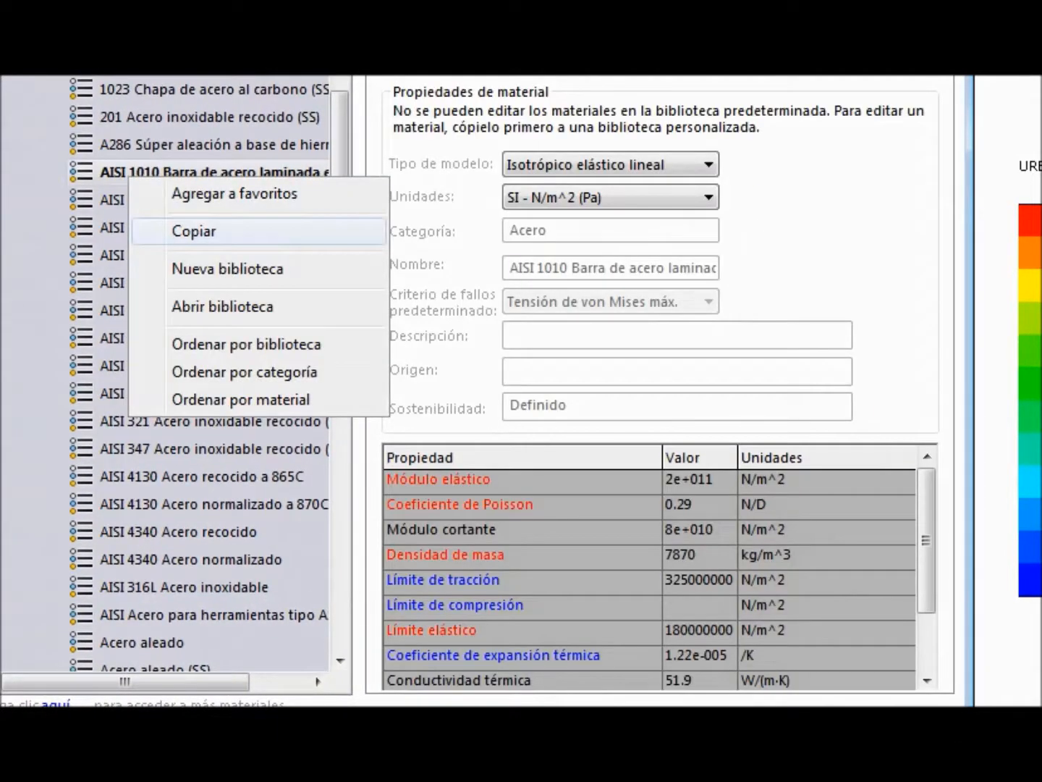
pyautogui.click(194, 232)
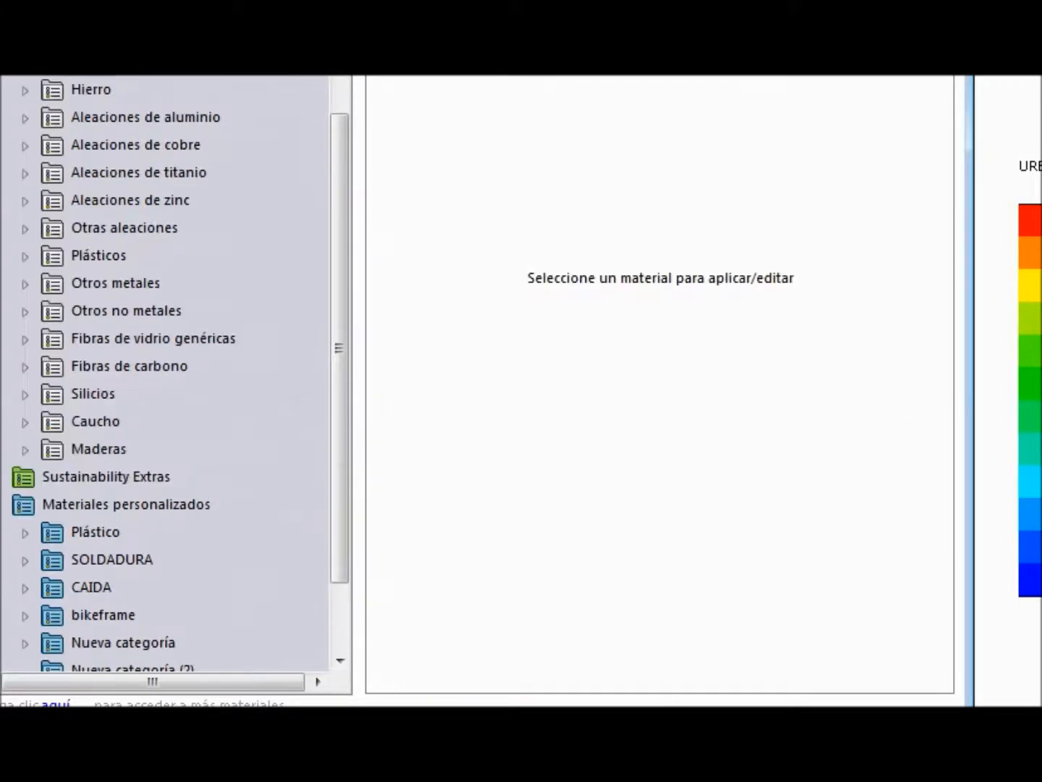
pyautogui.scroll(-1, 167, 362)
pyautogui.rightClick(108, 614)
pyautogui.click(166, 402)
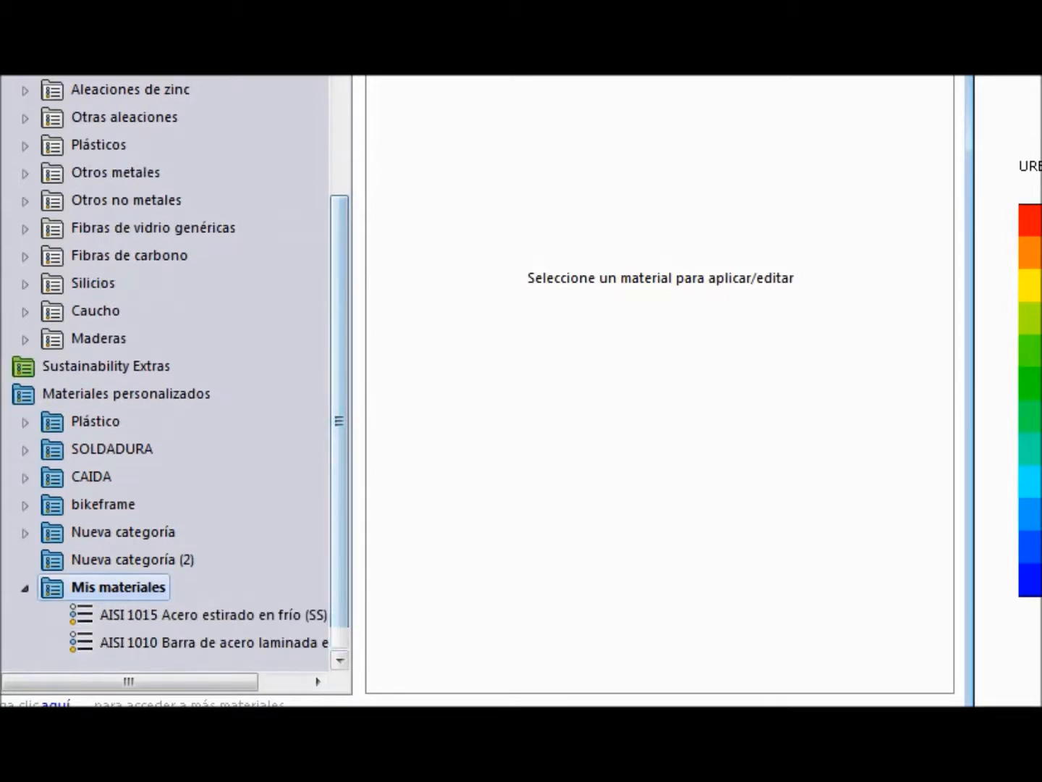
# - Rename the copied AISI 1010 steel in Mis materiales as Material elegido
pyautogui.rightClick(203, 642)
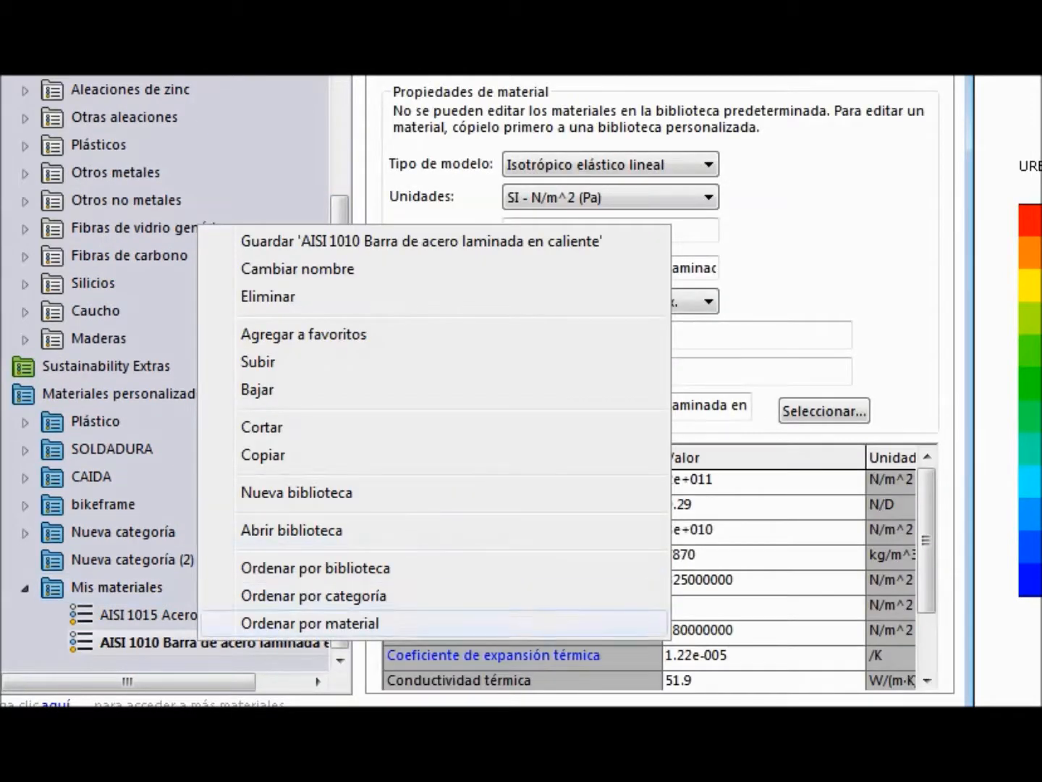
pyautogui.click(297, 268)
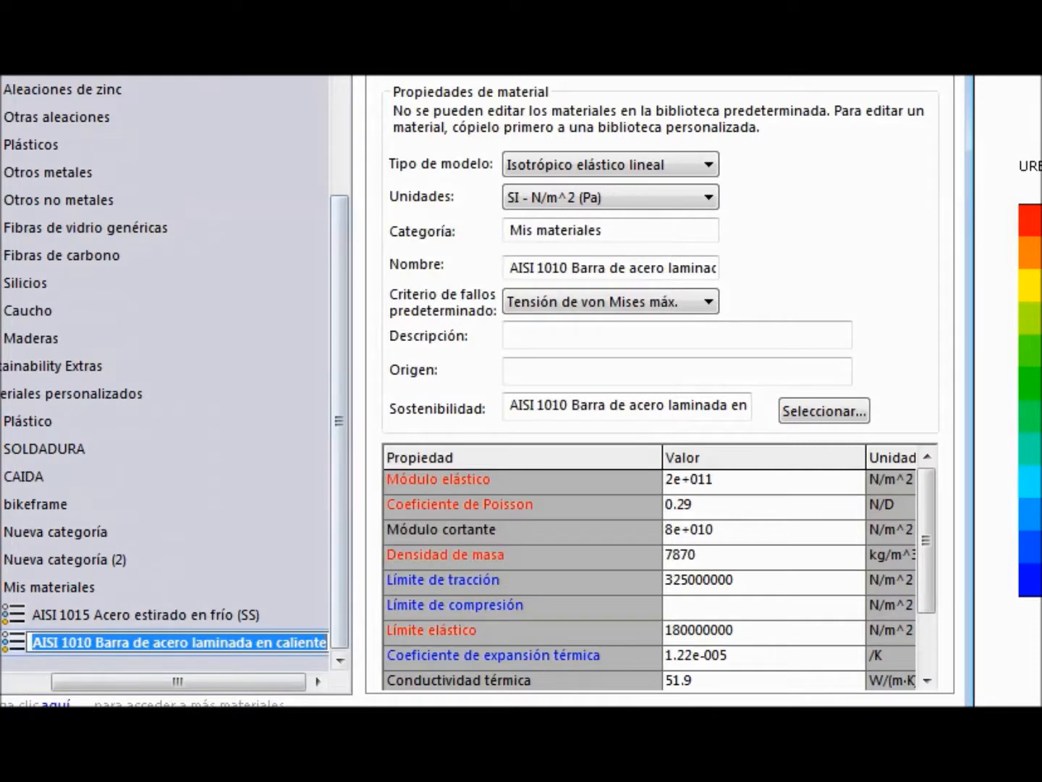
pyautogui.press('BackSpace')
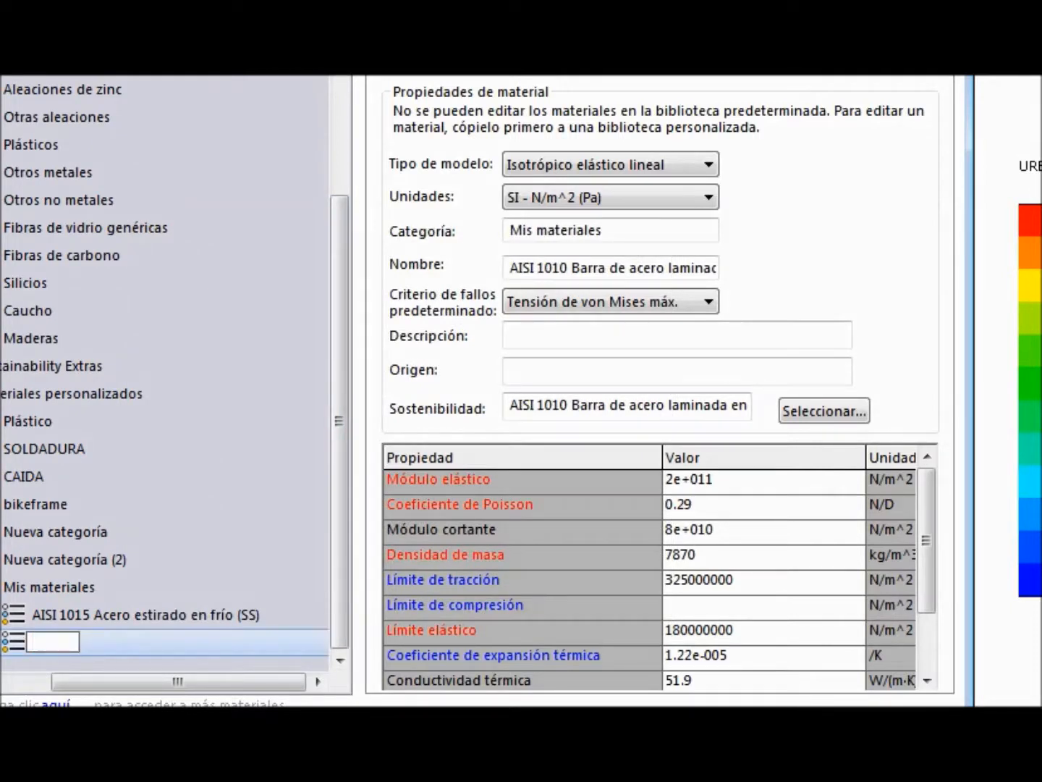
pyautogui.write('Material ')
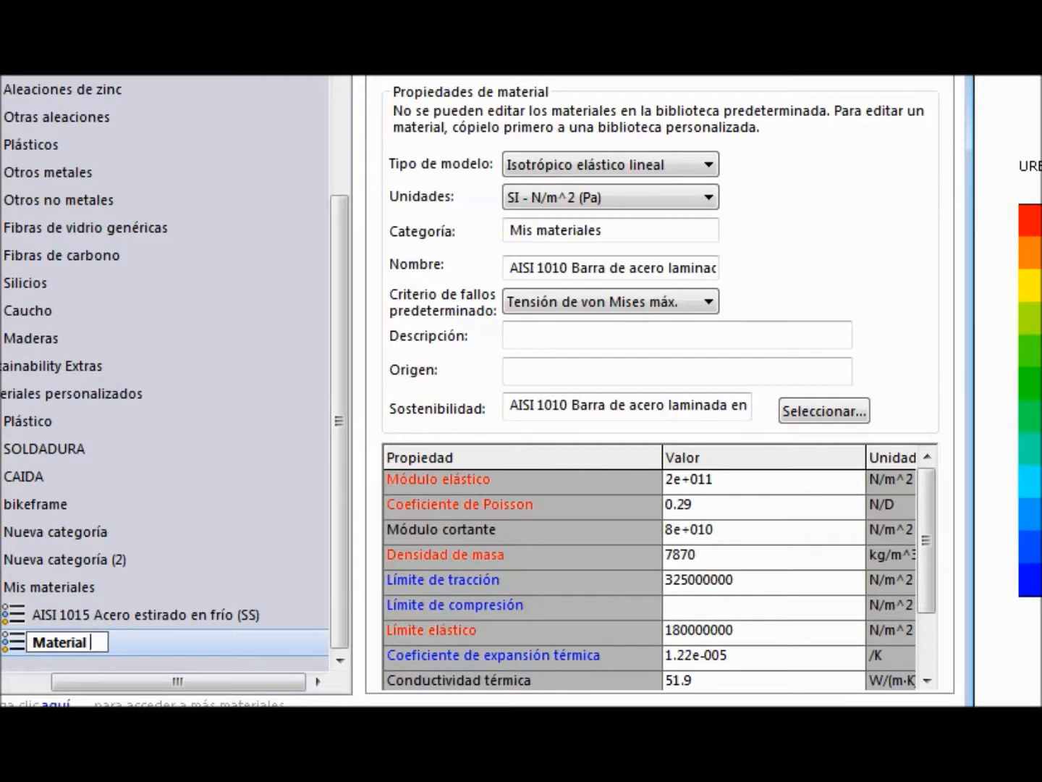
pyautogui.write('elegido')
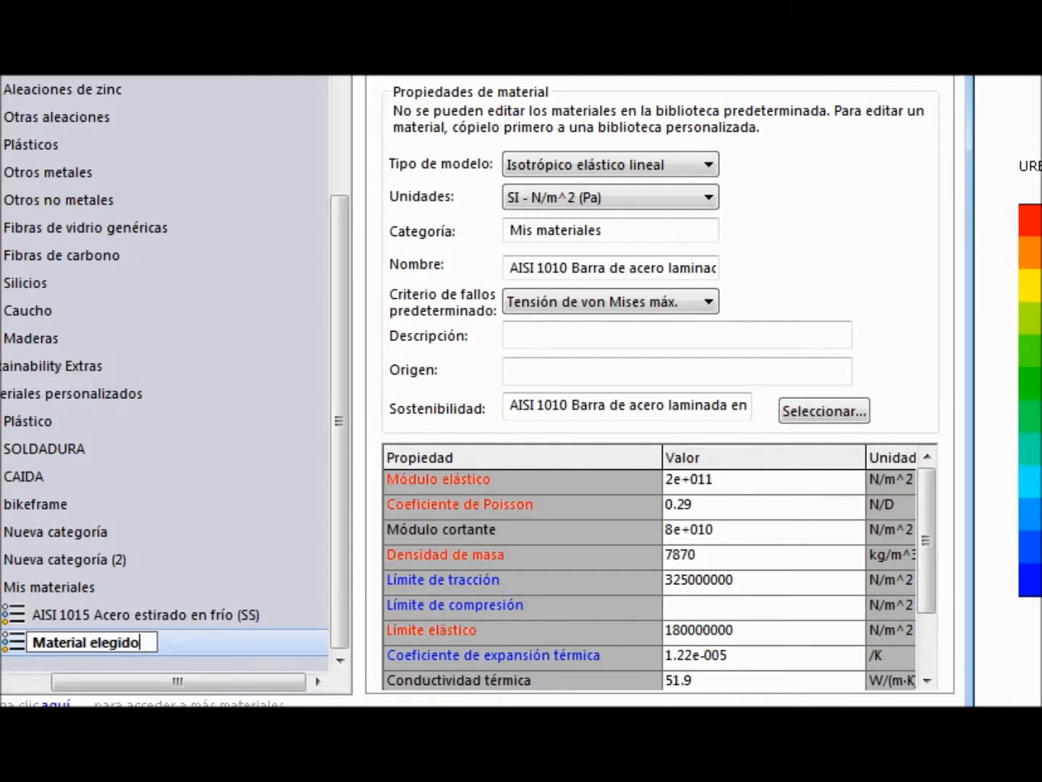
pyautogui.press('Return')
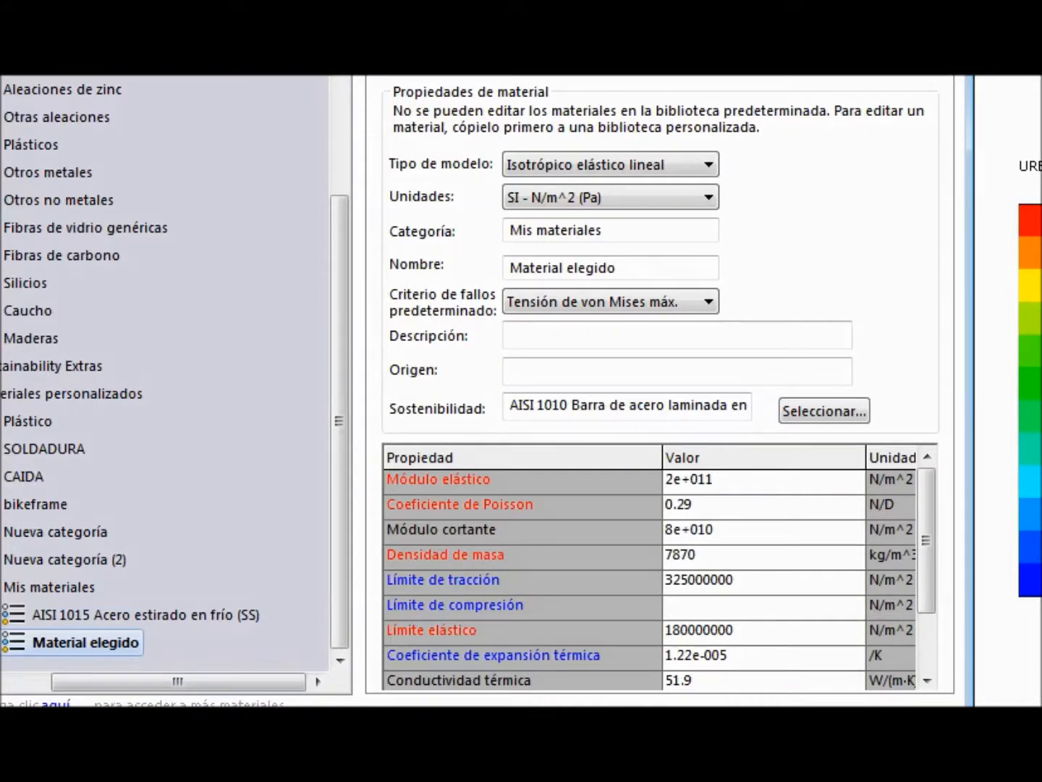
# - Set the Coeficiente de Poisson of Material elegido to 0.27
pyautogui.click(724, 480)
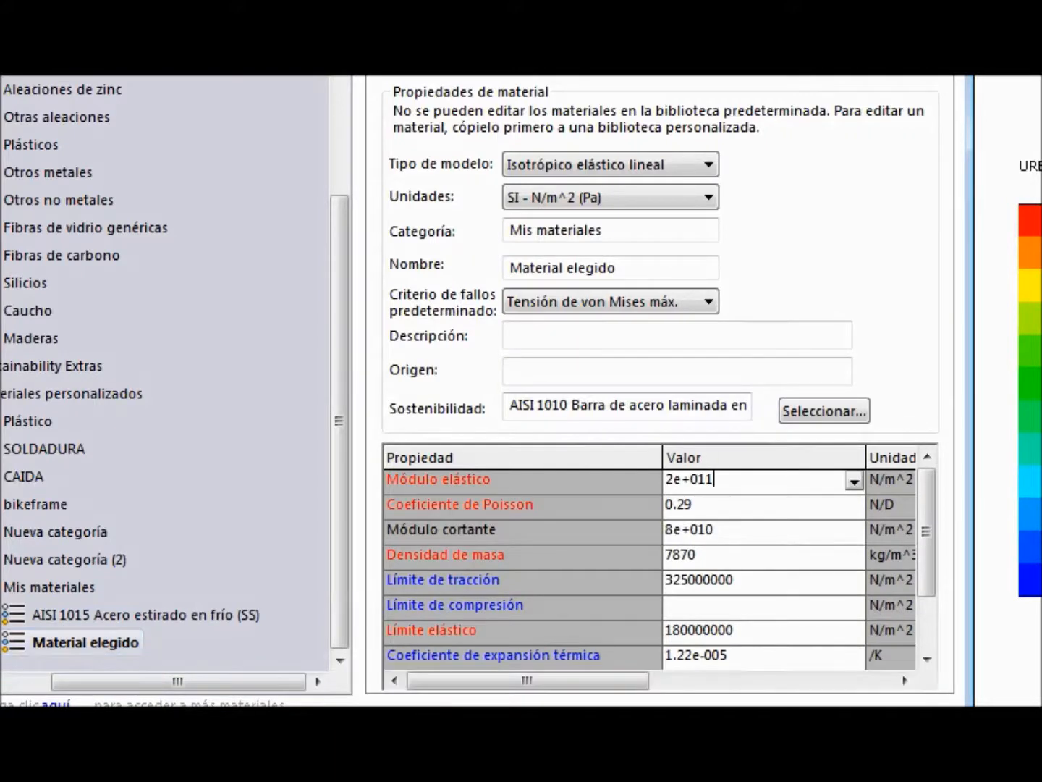
pyautogui.click(724, 505)
pyautogui.click(685, 504)
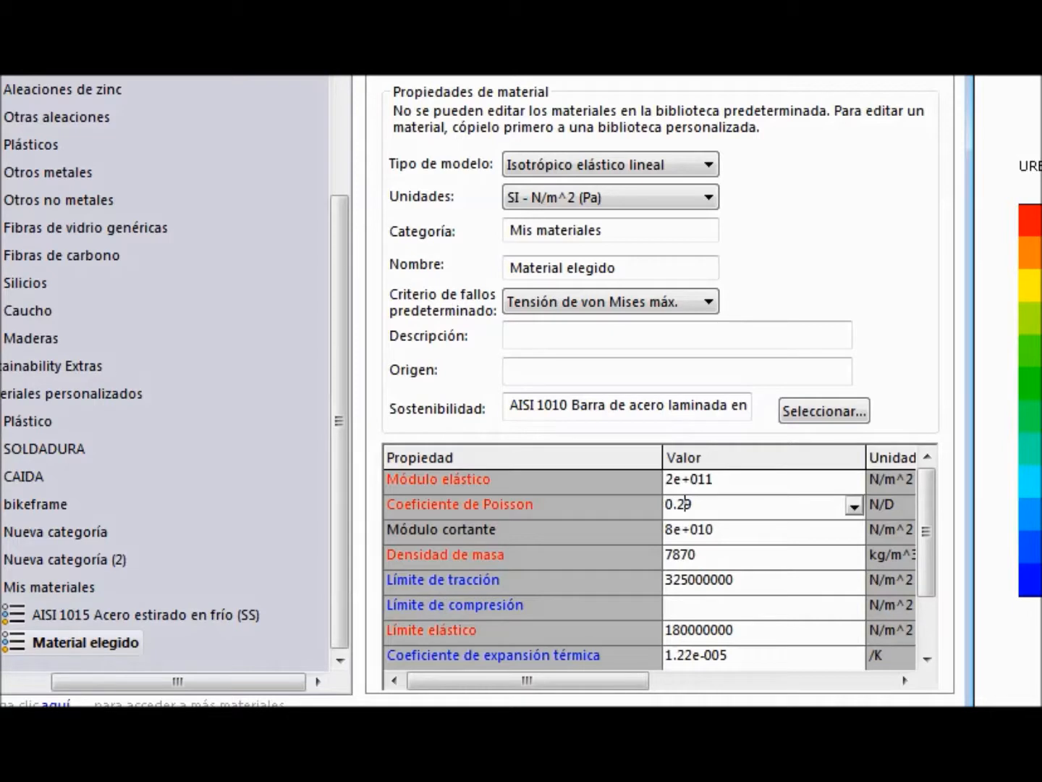
pyautogui.press('BackSpace')
pyautogui.write('7')
pyautogui.press('Return')
pyautogui.press('Return')
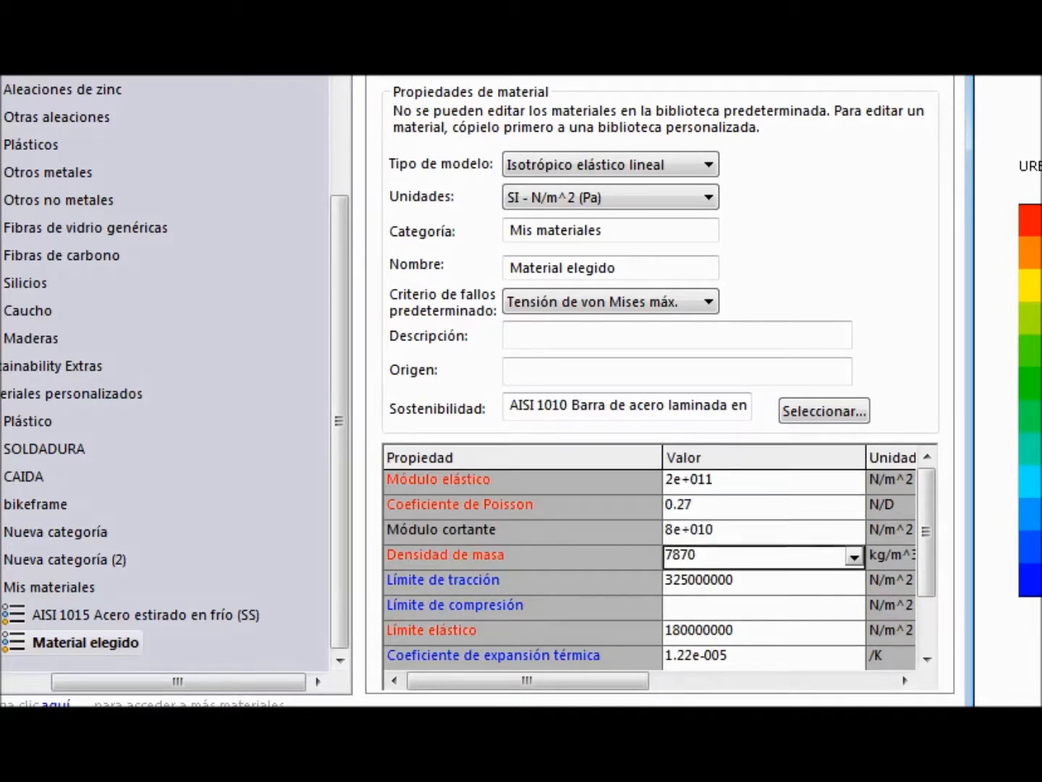
# - Set the Densidad de masa of Material elegido to 7930 kg/m^3
pyautogui.hotkey('shift', 'Left')
pyautogui.hotkey('shift', 'Left')
pyautogui.hotkey('shift', 'Left')
pyautogui.write('930')
pyautogui.click(734, 581)
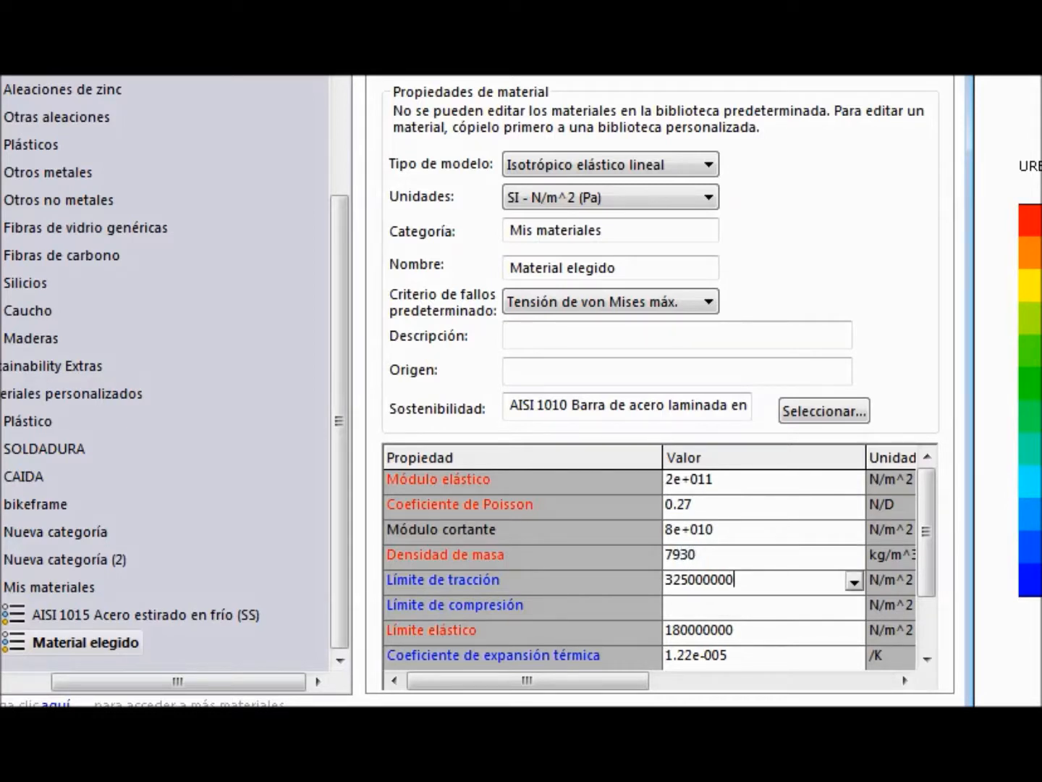
# - Apply Material elegido to all the chassis bodies and close the material library
pyautogui.moveTo(536, 29); pyautogui.dragTo(550, 8)
pyautogui.click(491, 703)
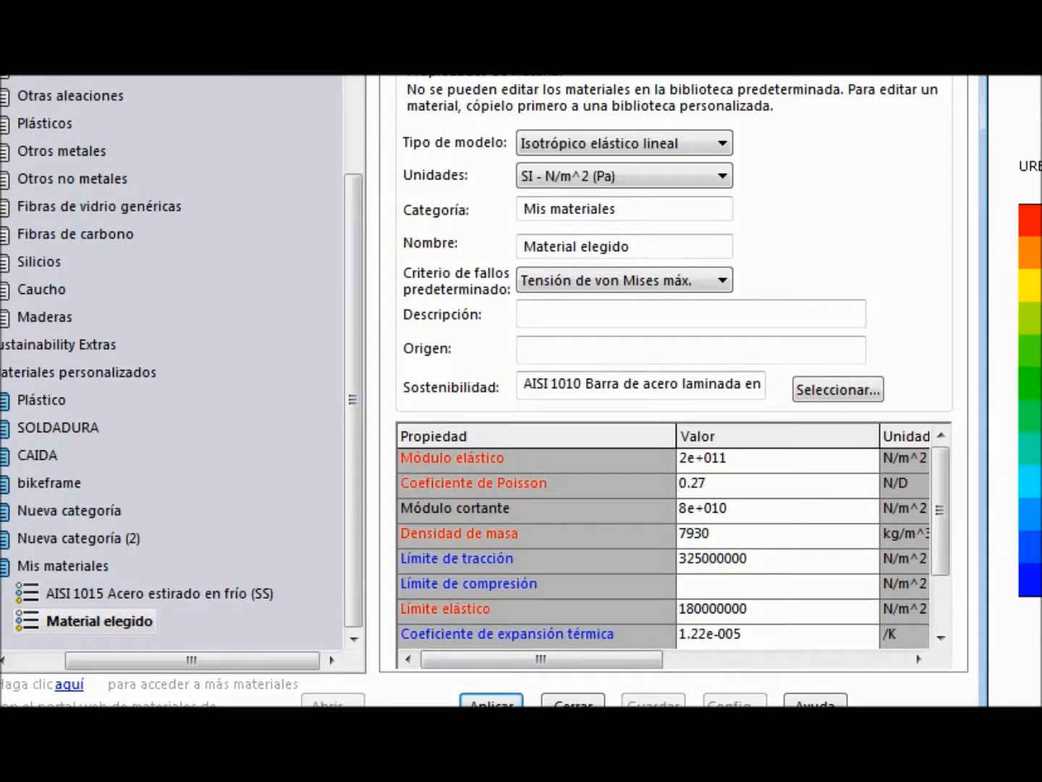
pyautogui.click(574, 702)
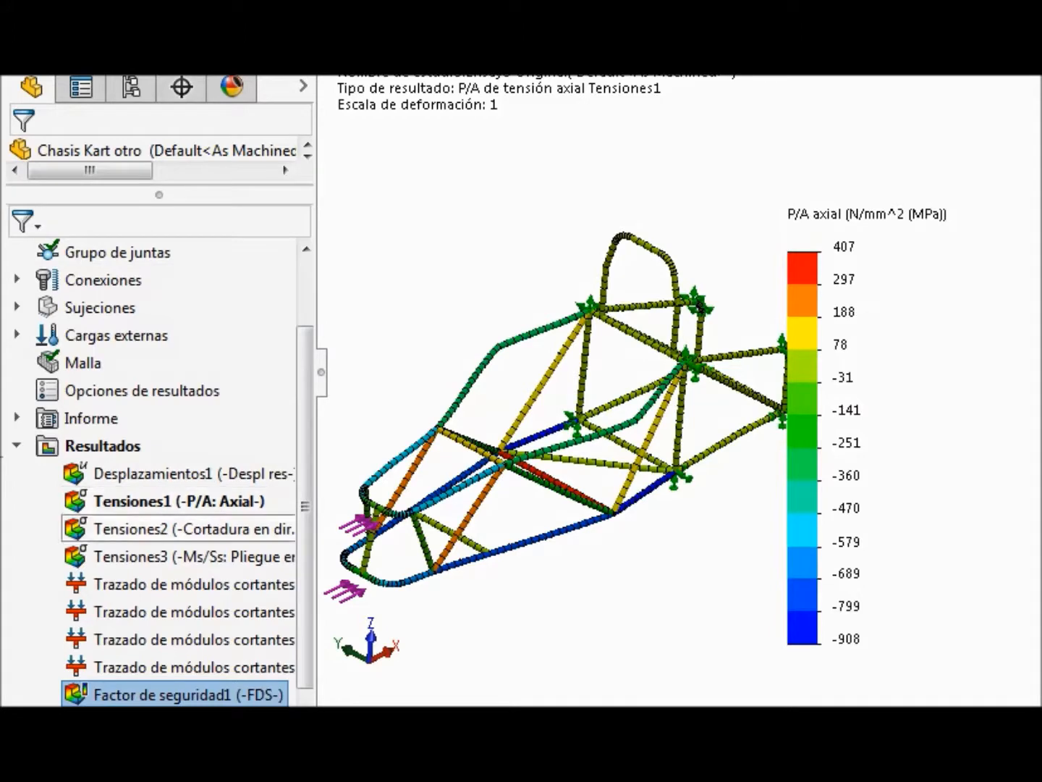
# - Edit the definition of Factor de seguridad1 and set its failure criterion to Tensión de von Mises máx
pyautogui.rightClick(141, 693)
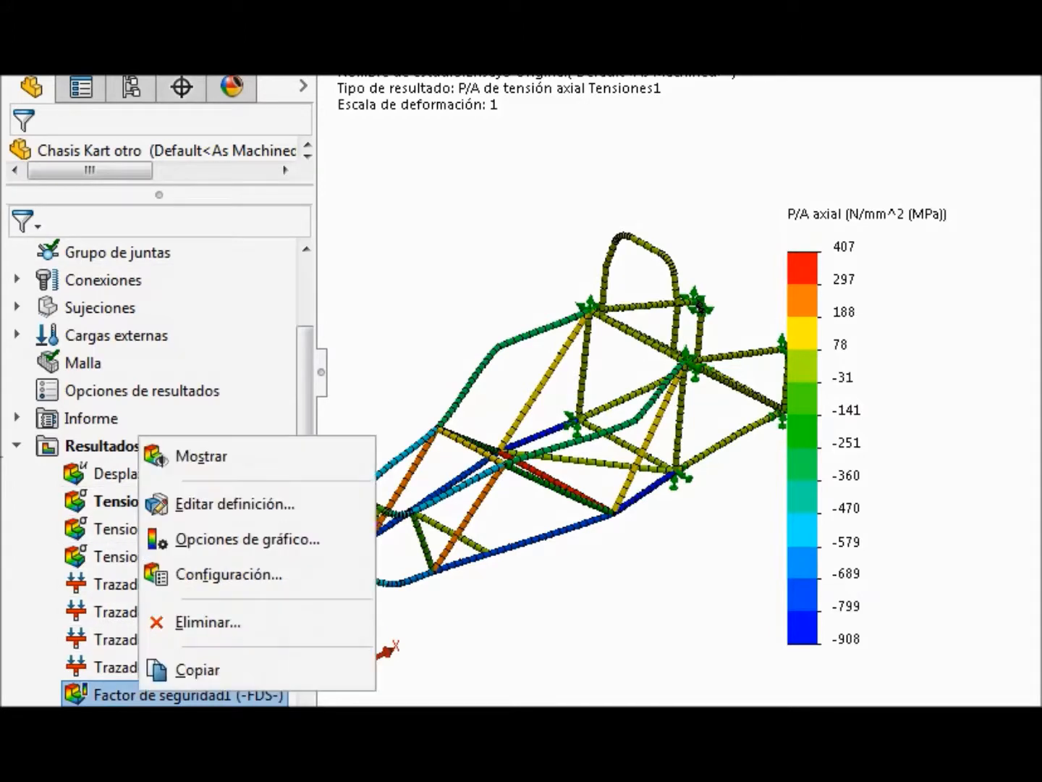
pyautogui.click(235, 504)
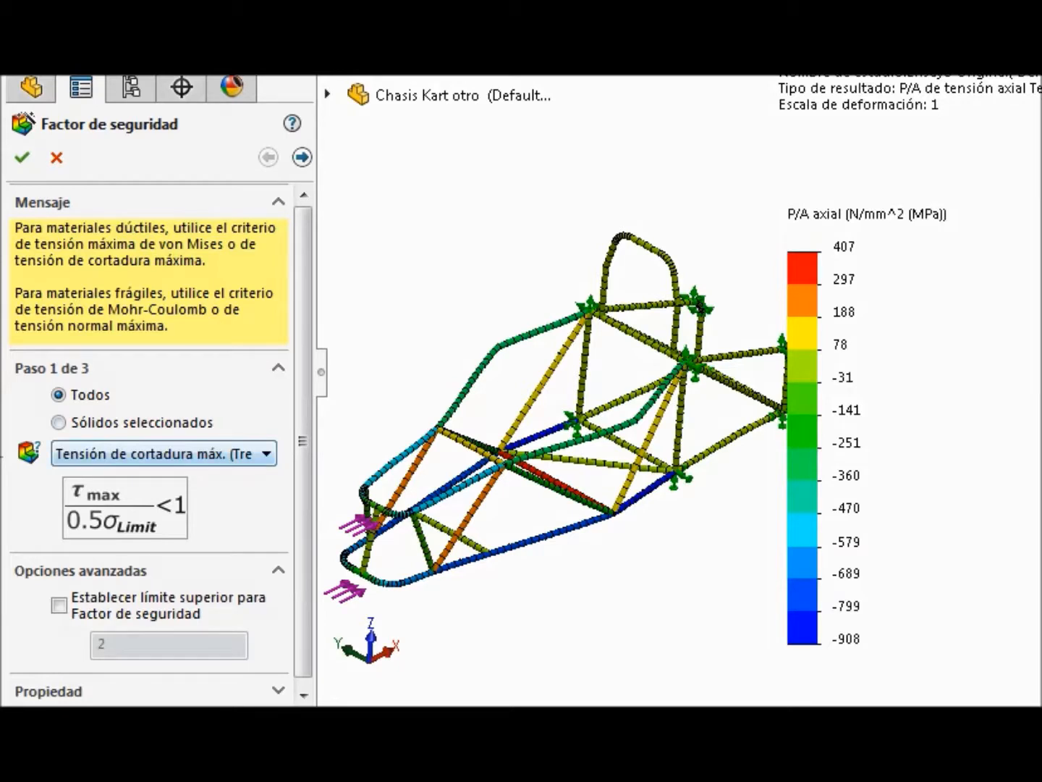
pyautogui.click(266, 454)
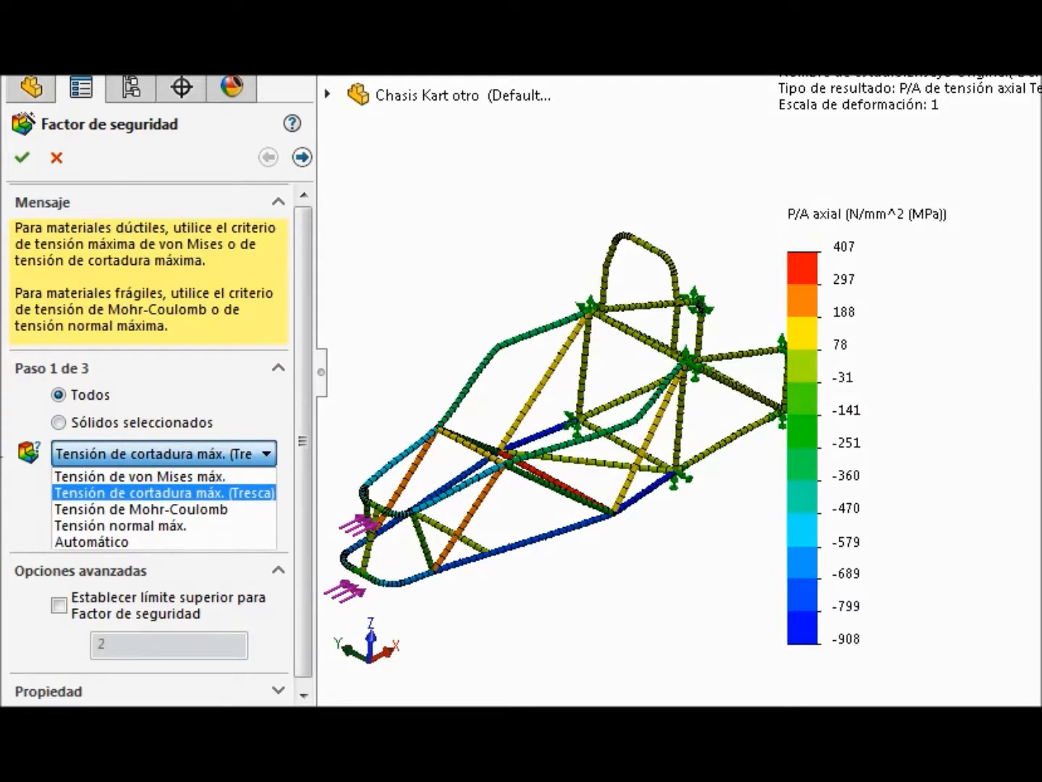
pyautogui.click(140, 477)
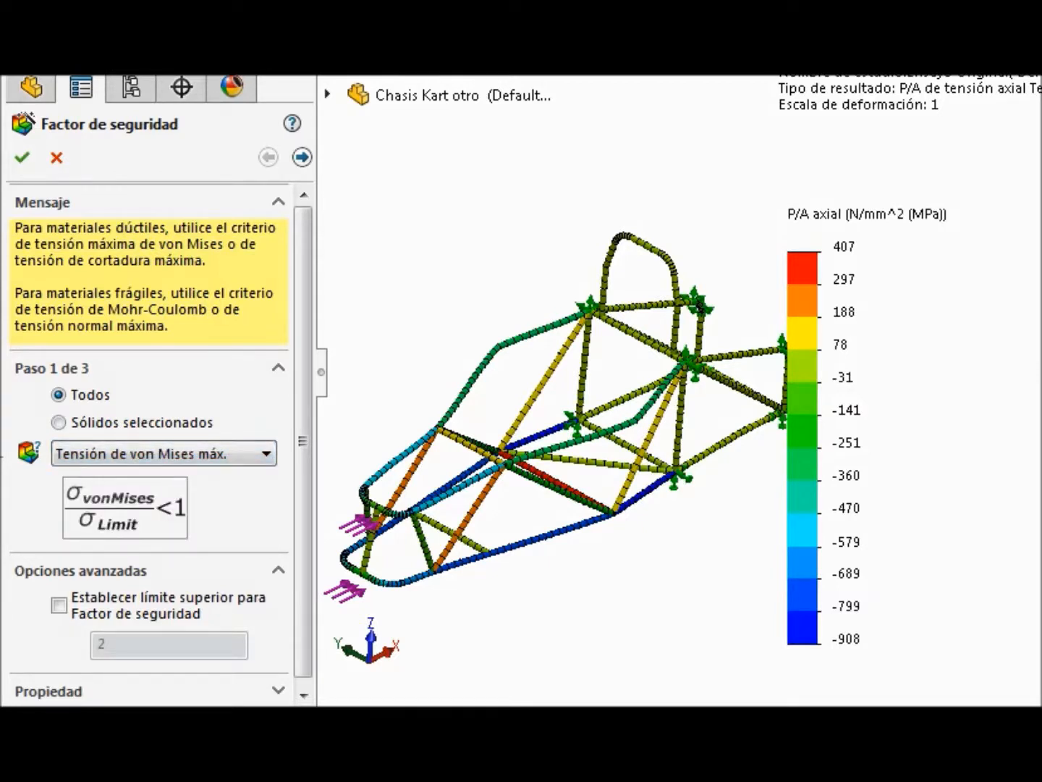
pyautogui.click(266, 453)
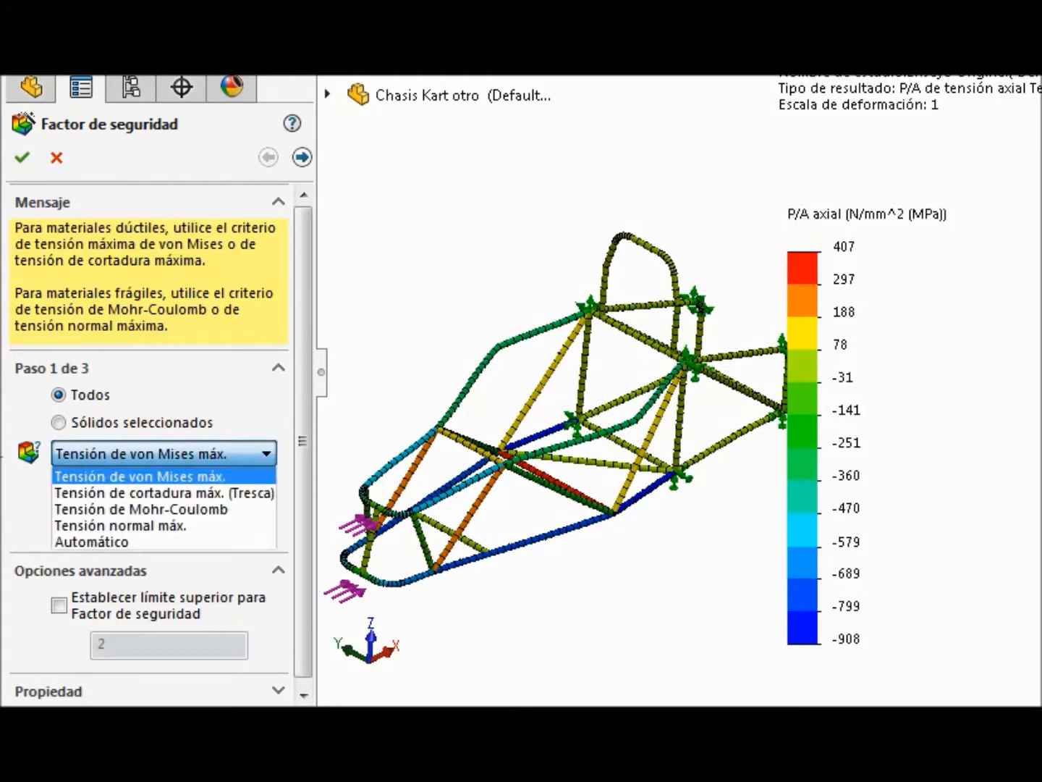
pyautogui.click(266, 454)
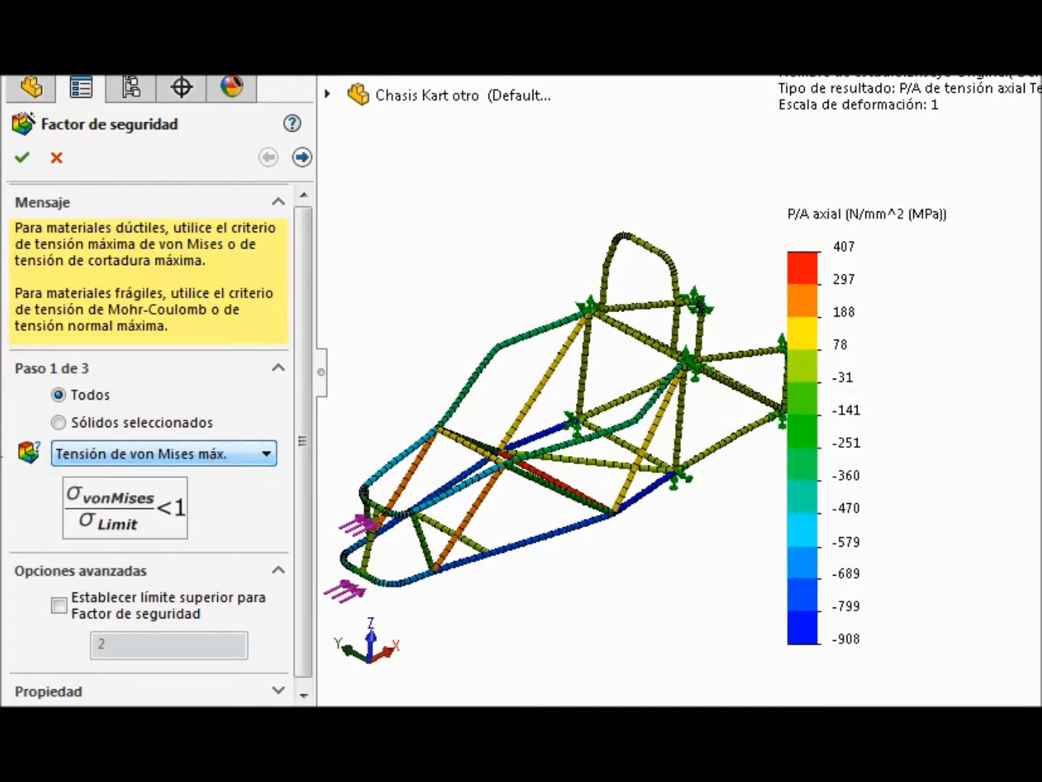
pyautogui.scroll(-1, 159, 434)
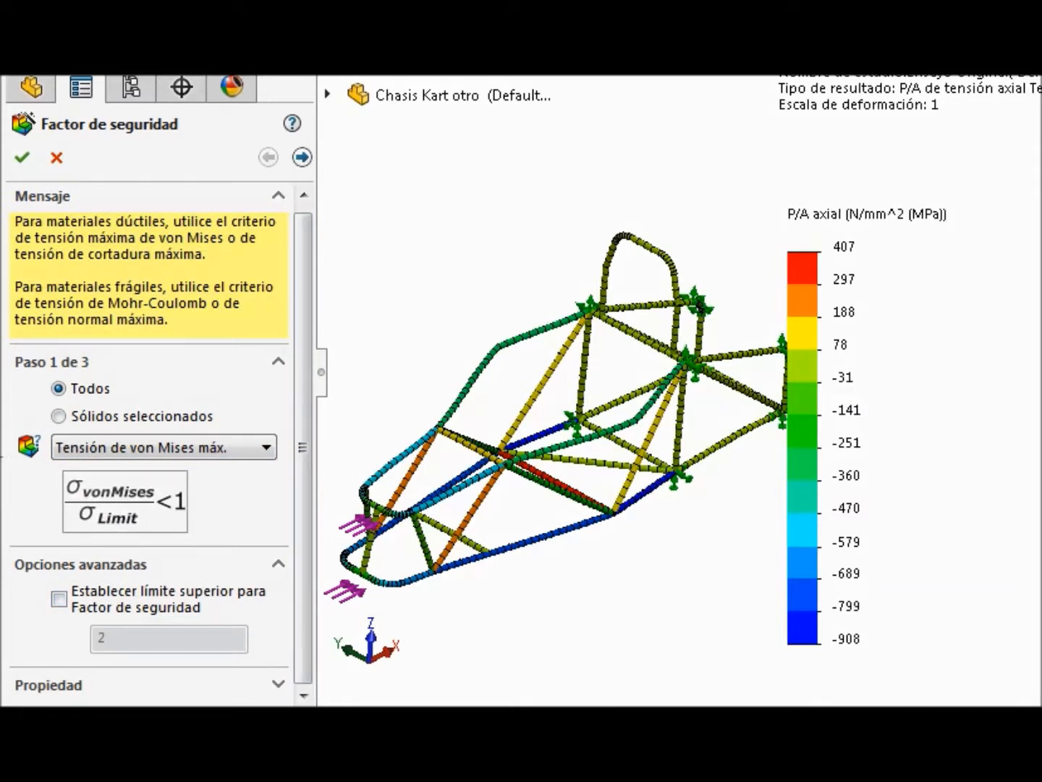
# - Review the safety factor plot's stress limit, involved material and distribution settings, and accept the definition
pyautogui.click(302, 157)
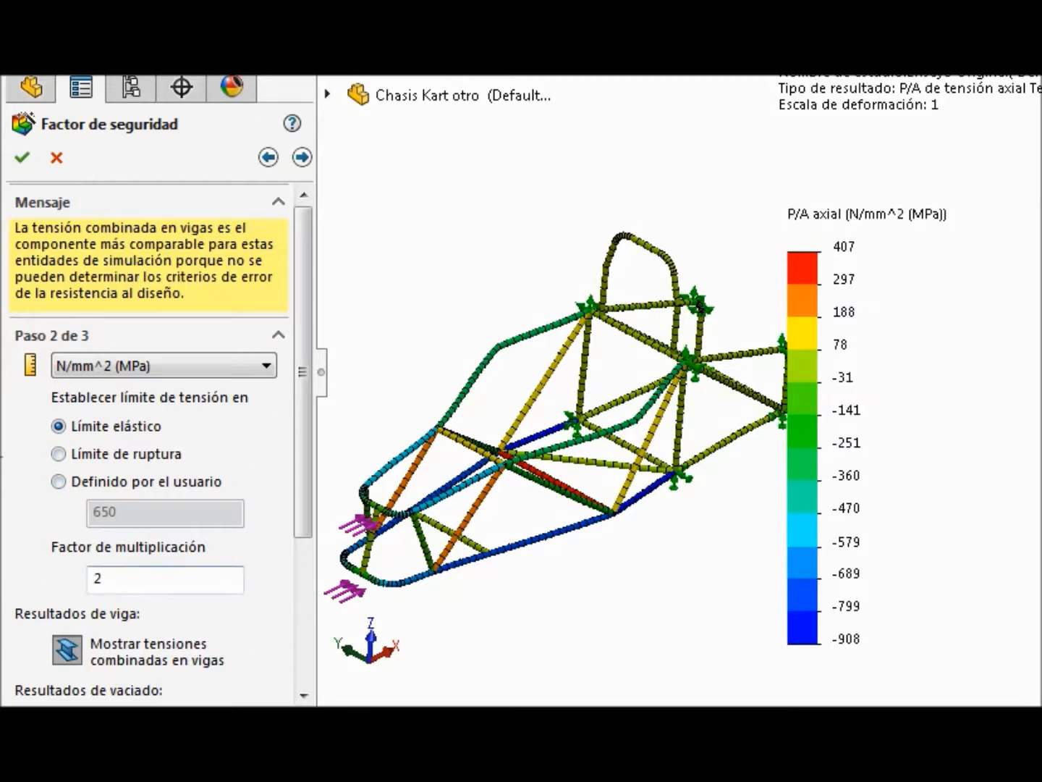
pyautogui.moveTo(303, 463); pyautogui.dragTo(304, 610)
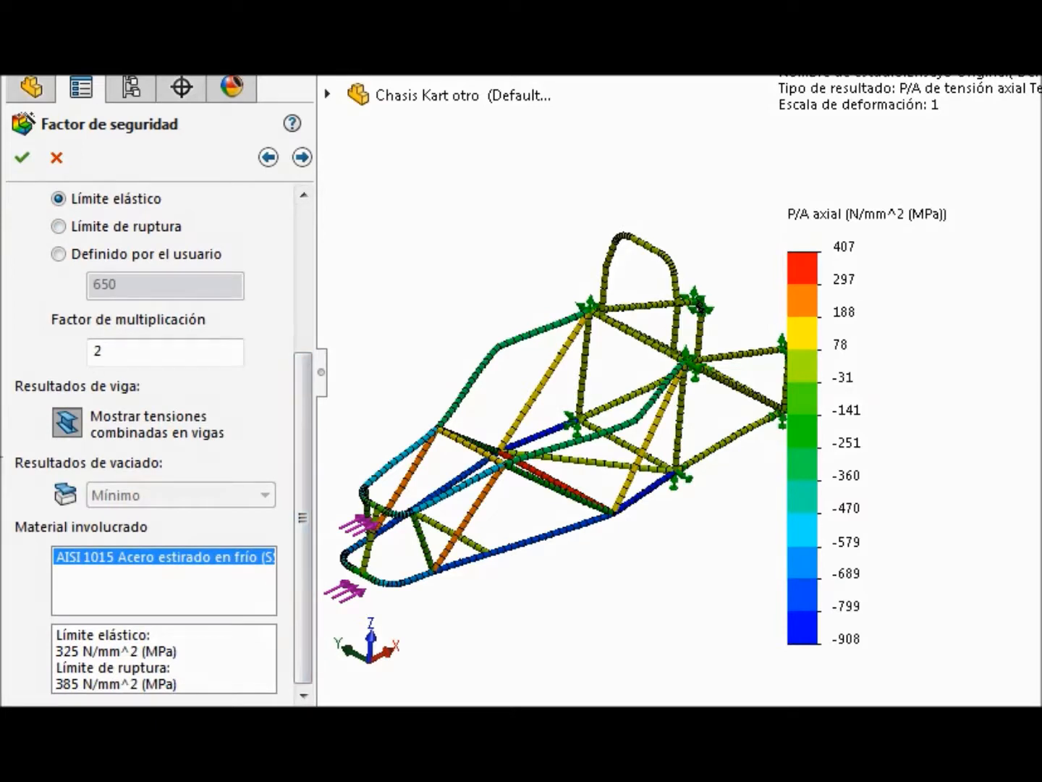
pyautogui.moveTo(303, 609); pyautogui.dragTo(303, 461)
pyautogui.click(302, 157)
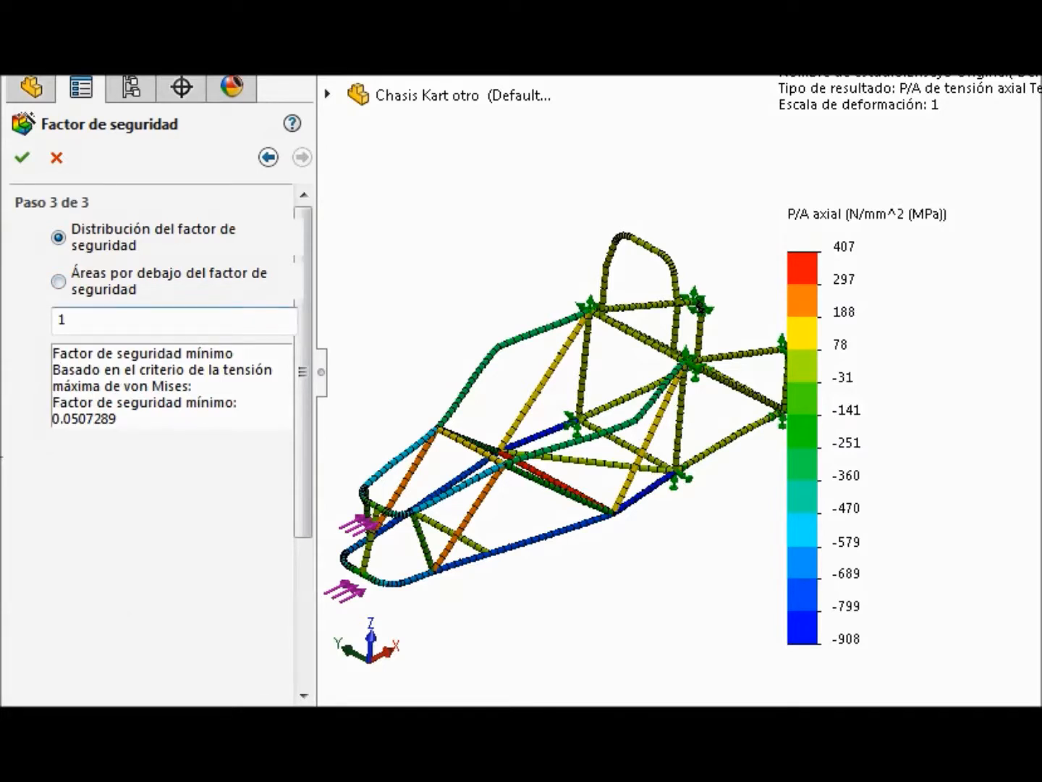
pyautogui.click(22, 157)
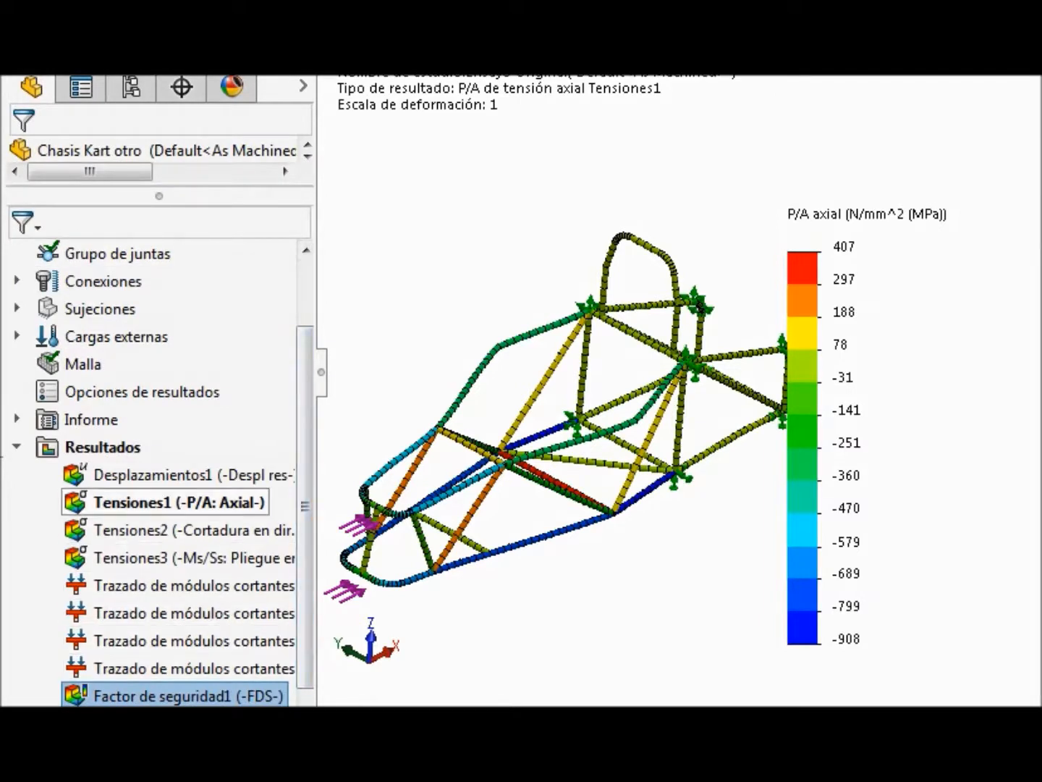
# - Turn off the automatic maximum for the Tensiones1 plot's legend, set the maximum to 325 MPa, and accept the chart options
pyautogui.click(180, 502)
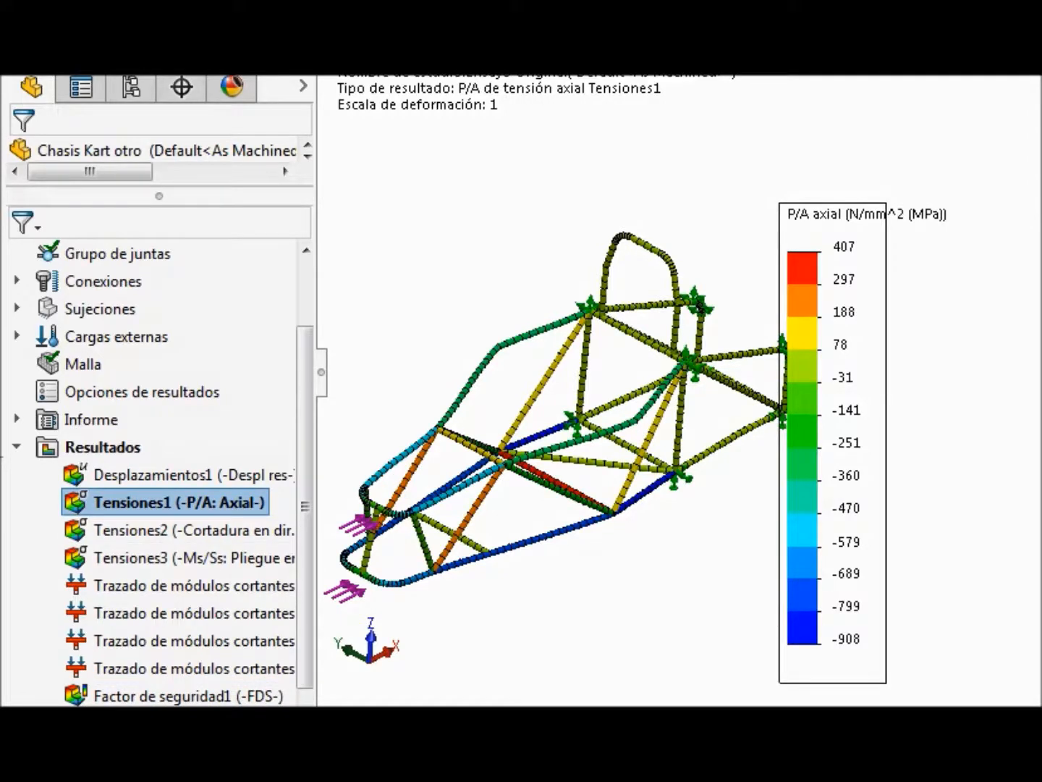
pyautogui.doubleClick(833, 443)
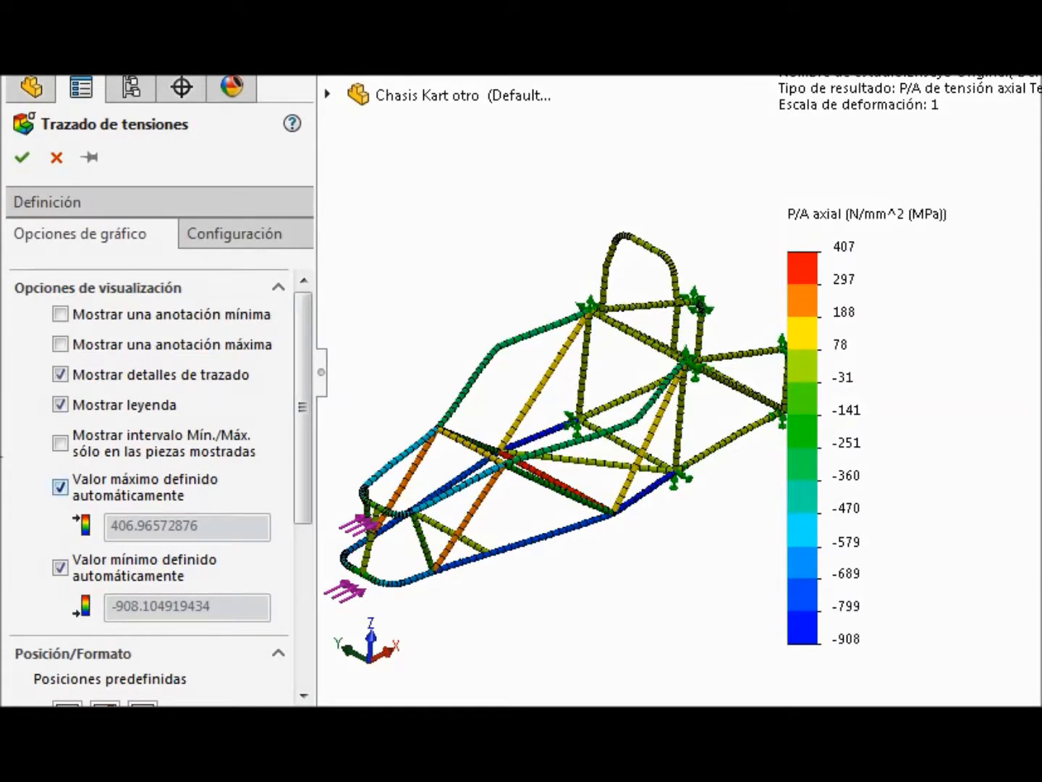
pyautogui.click(60, 487)
pyautogui.moveTo(194, 569); pyautogui.dragTo(109, 570)
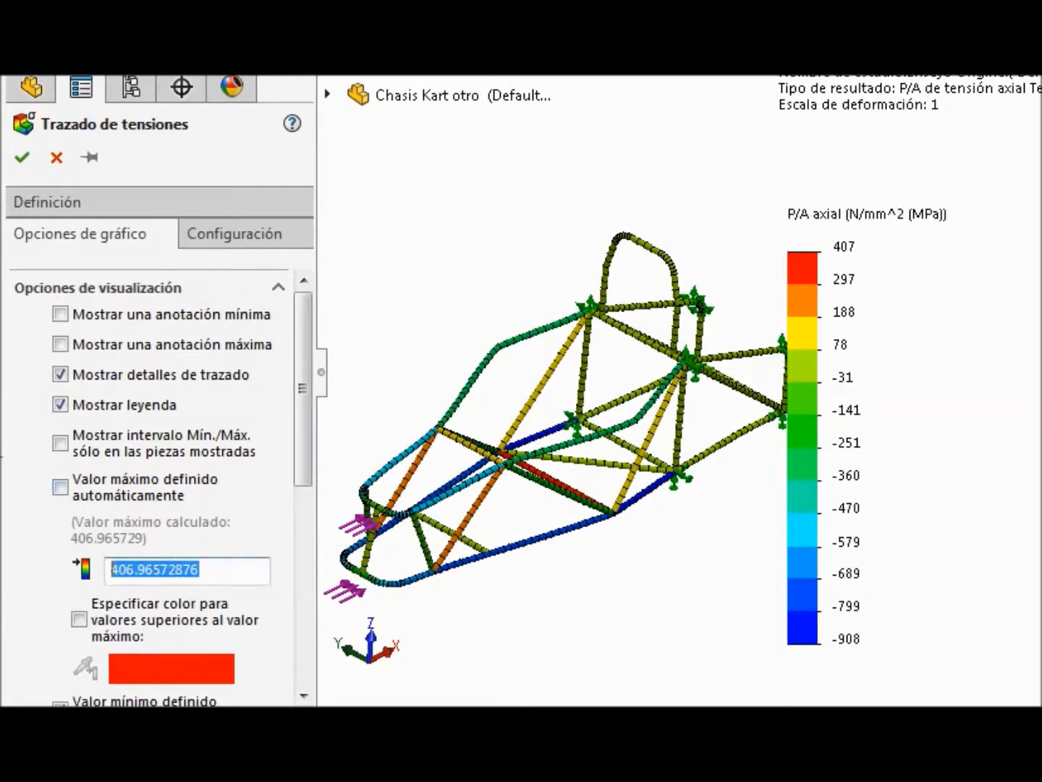
pyautogui.write('325')
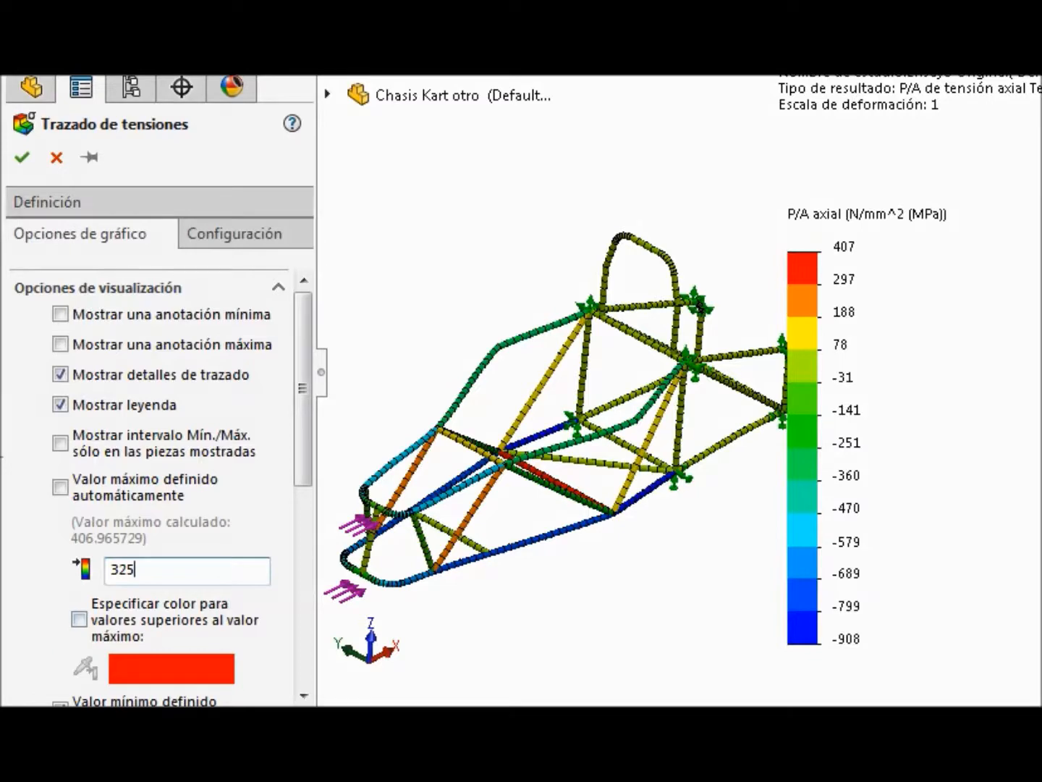
pyautogui.click(22, 157)
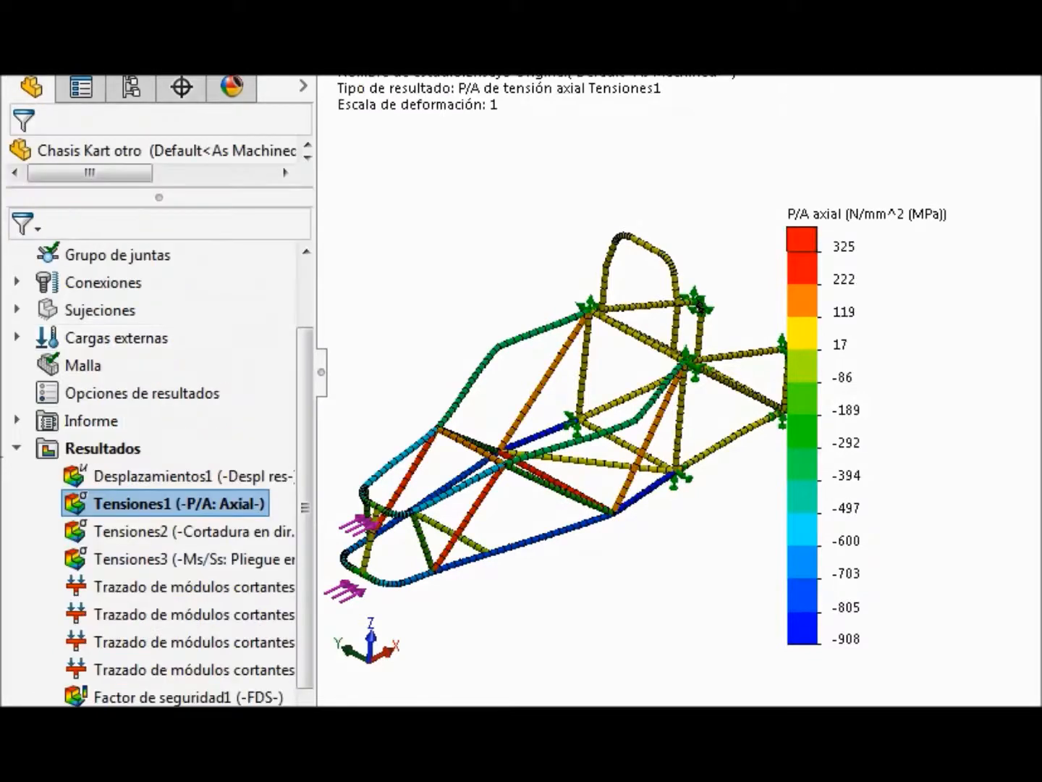
# - Examine the axial stress colours along the chassis tubes in the Tensiones1 plot from different angles
pyautogui.scroll(1, 731, 358)
pyautogui.scroll(-1, 556, 479)
pyautogui.moveTo(556, 480)
pyautogui.mouseDown(button='middle')
pyautogui.moveTo(557, 529)
pyautogui.moveTo(565, 456)
pyautogui.mouseUp(button='middle')
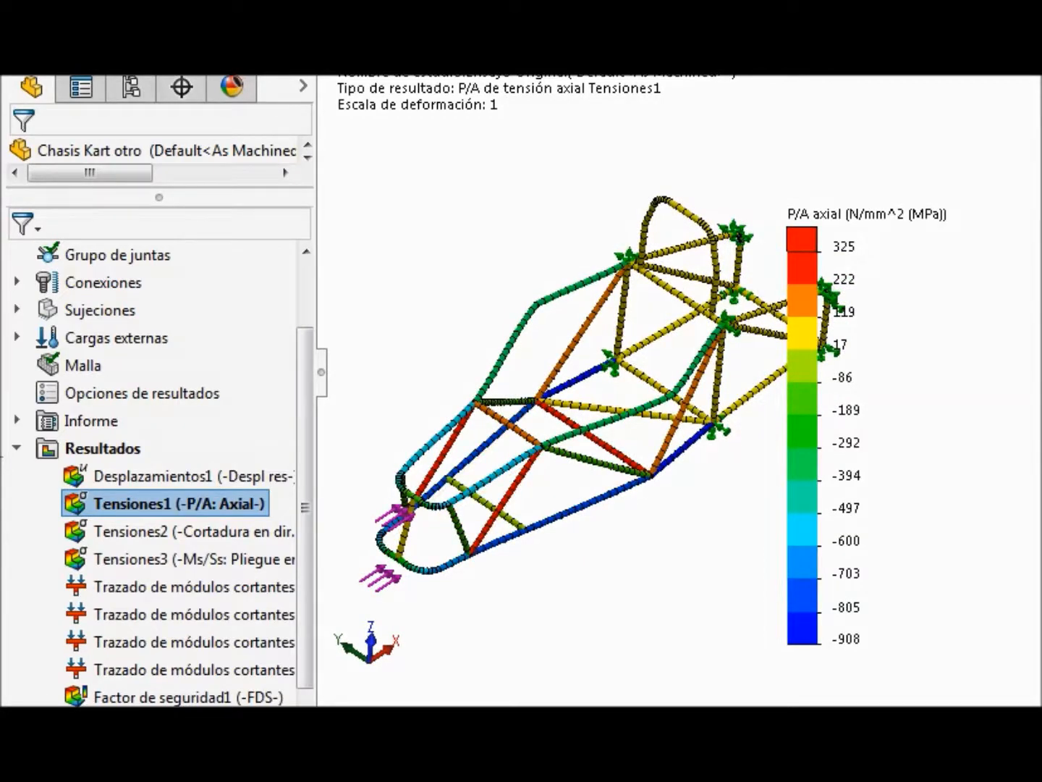
pyautogui.moveTo(568, 471); pyautogui.dragTo(571, 443, button='middle')
pyautogui.scroll(-1, 757, 343)
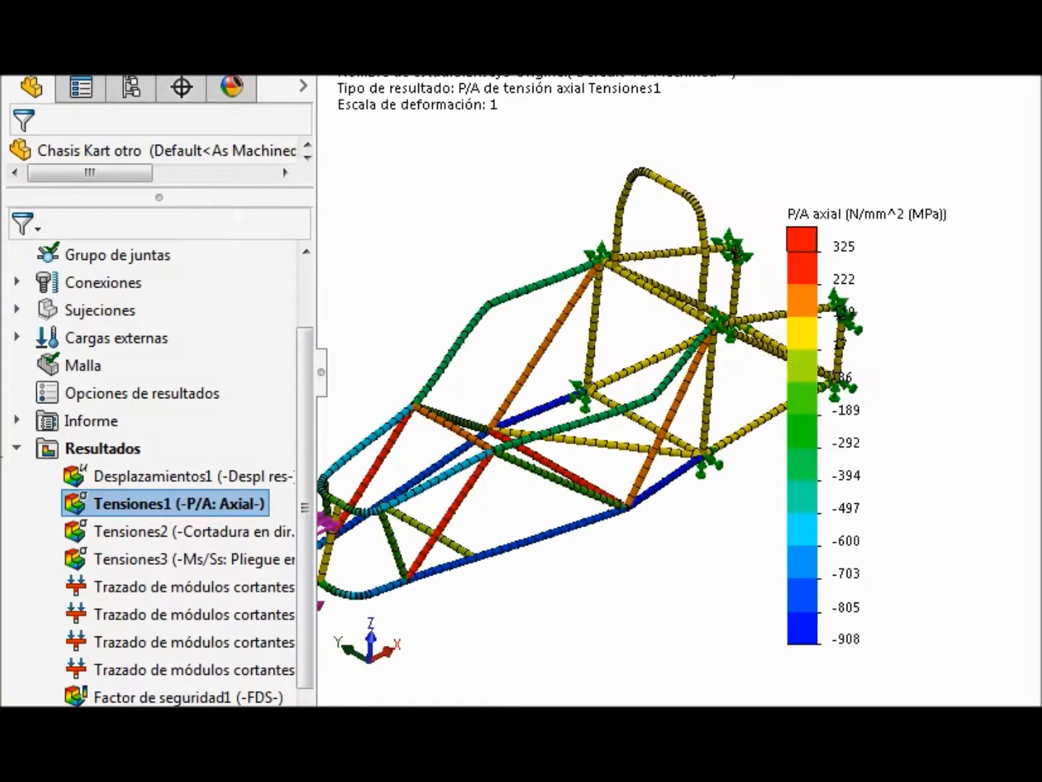
pyautogui.scroll(1, 767, 368)
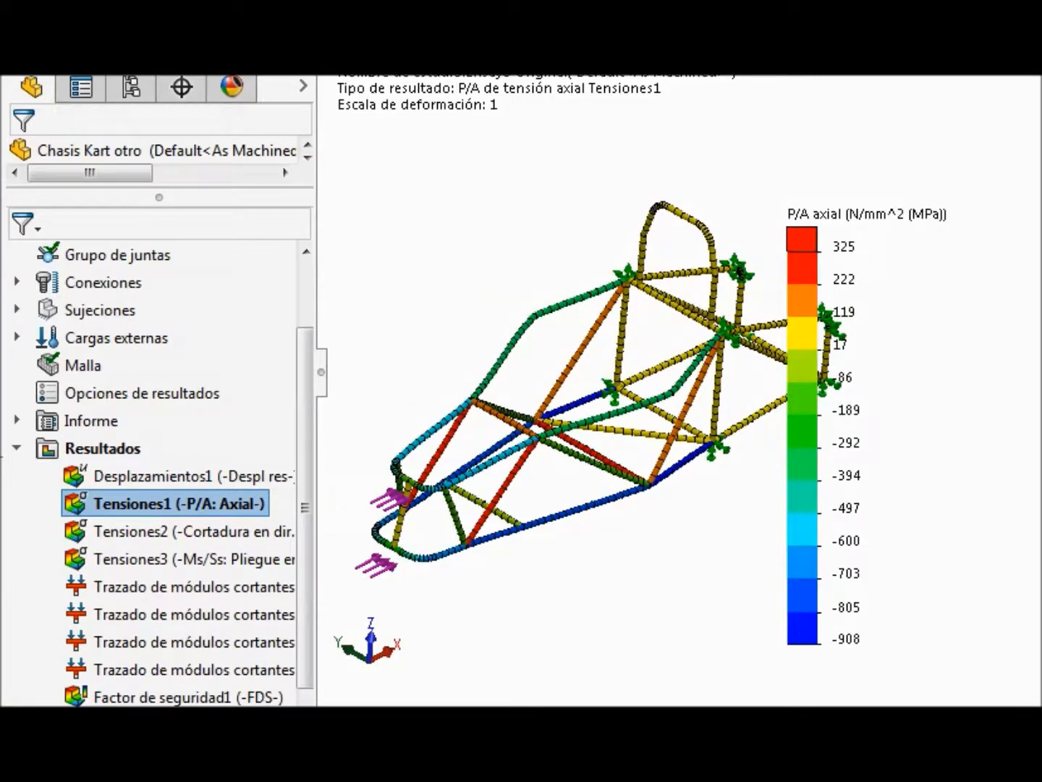